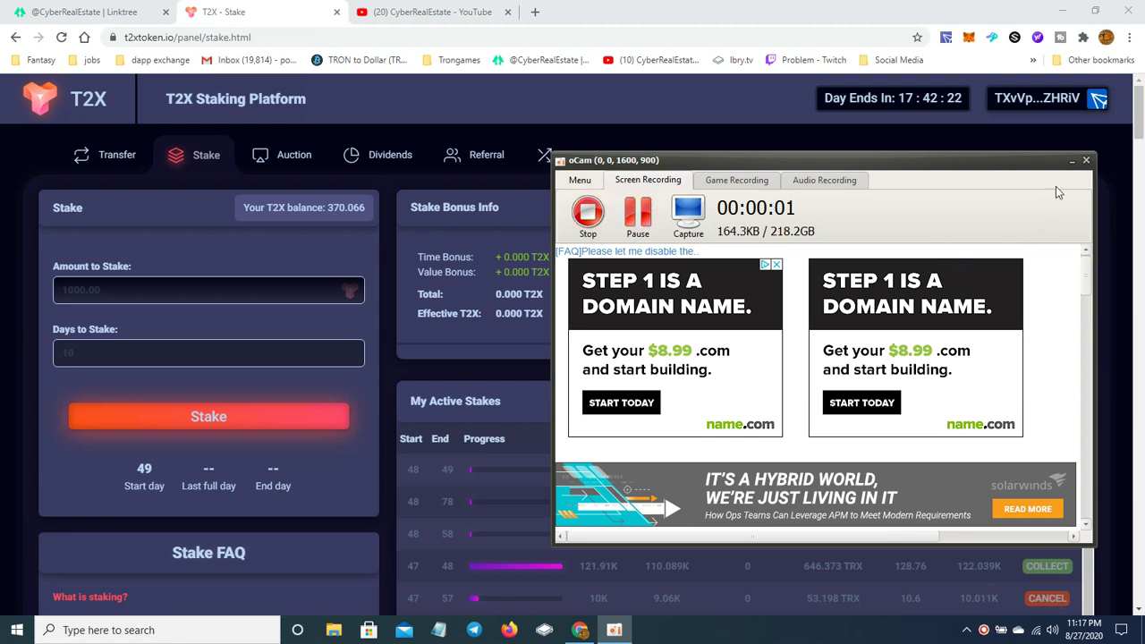
- Minimize oCam to uncover the T2X Stake page, then switch to the daily Auction lobby
click(1072, 162)
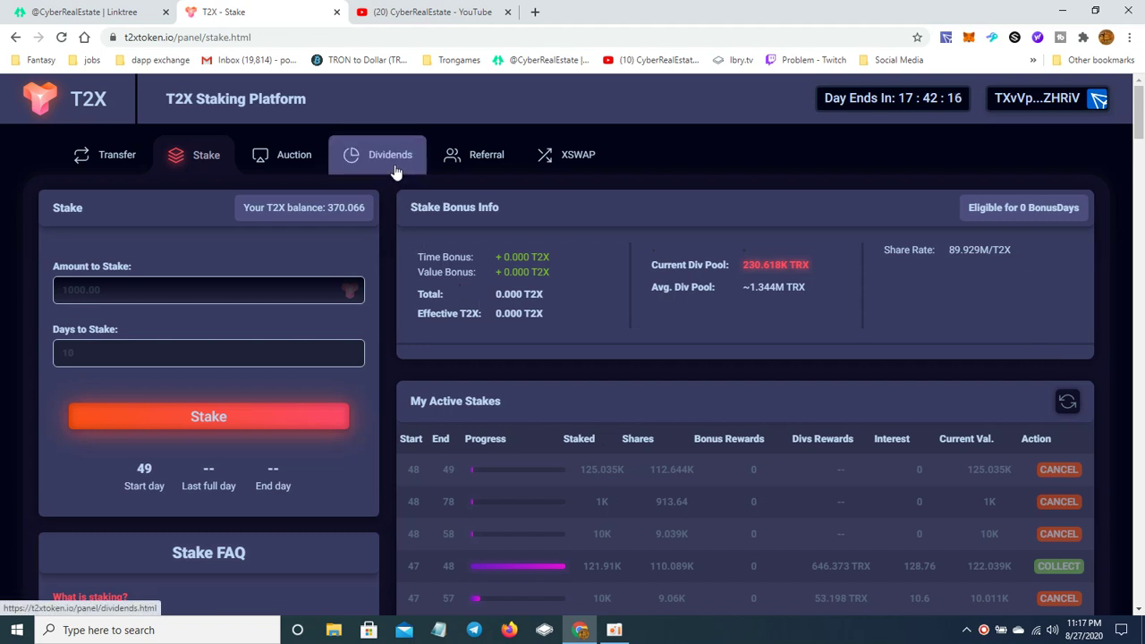
click(324, 174)
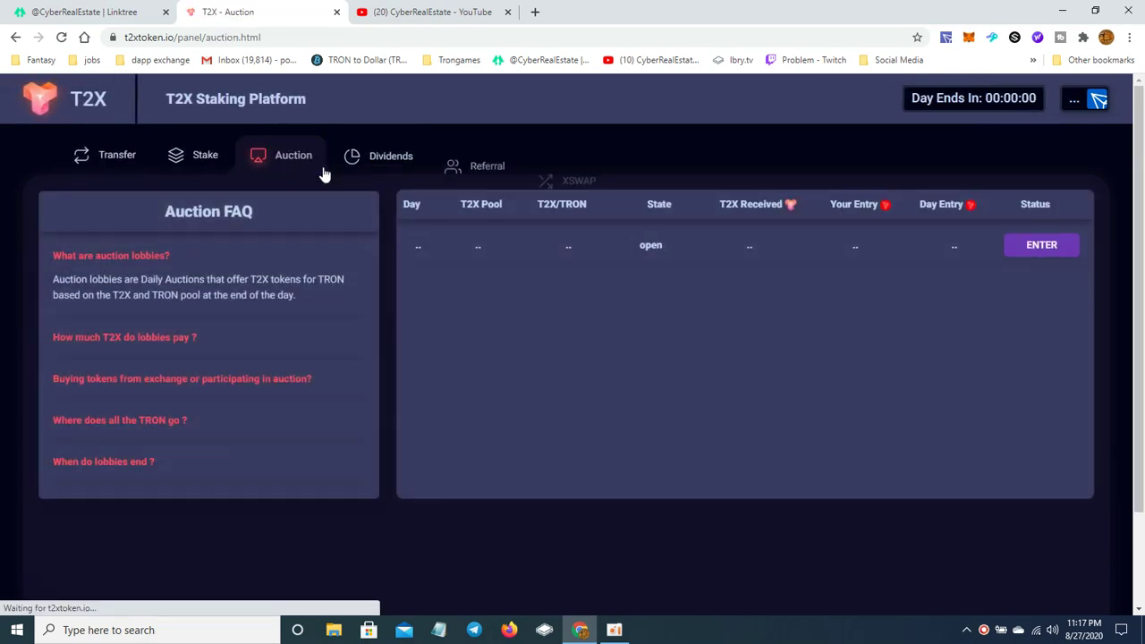
click(354, 159)
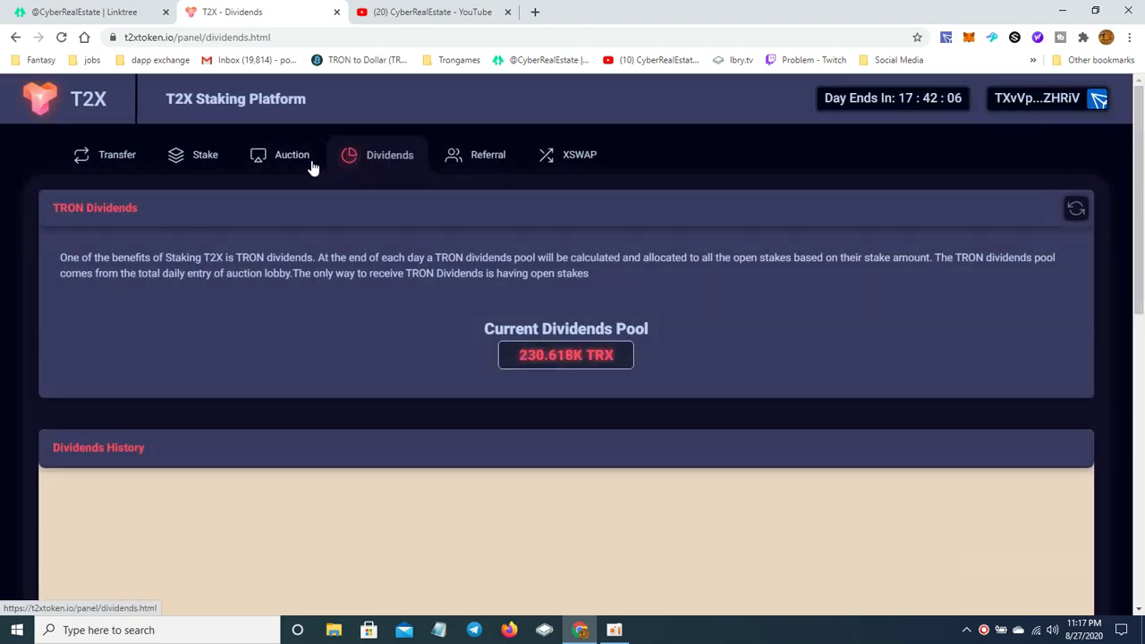
scroll(348, 455, down, 2)
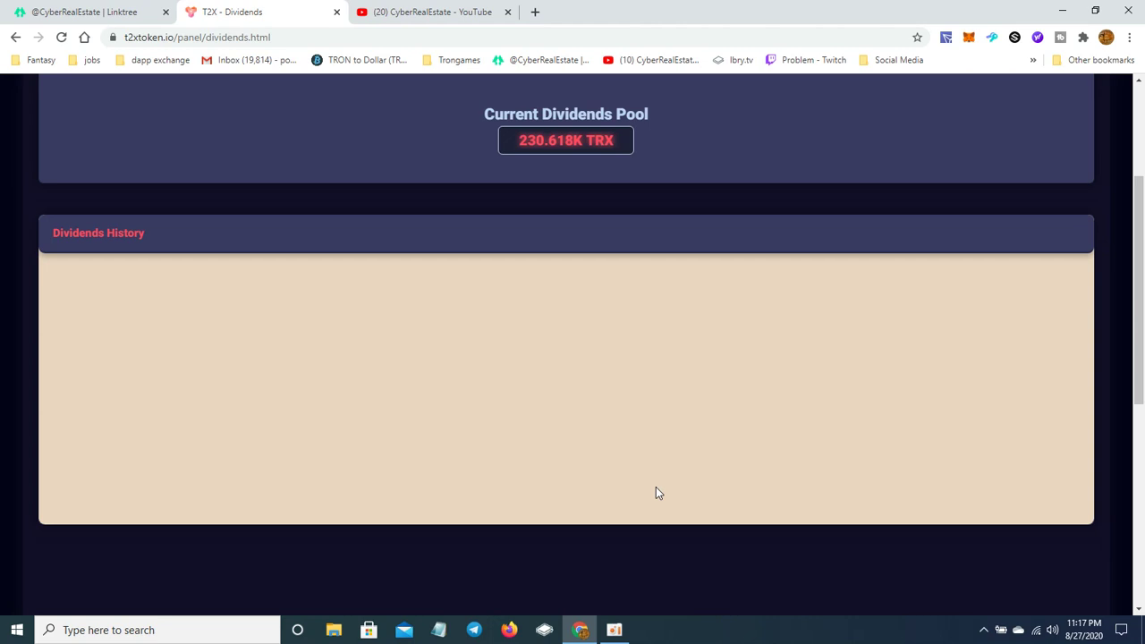
scroll(647, 493, up, 2)
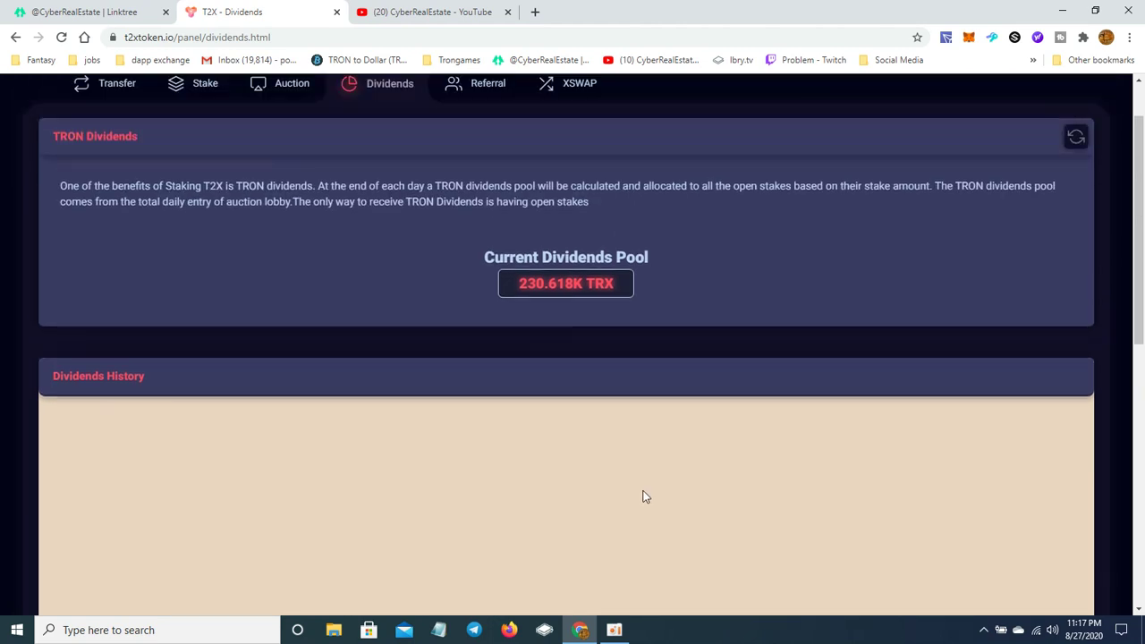
scroll(787, 547, down, 1)
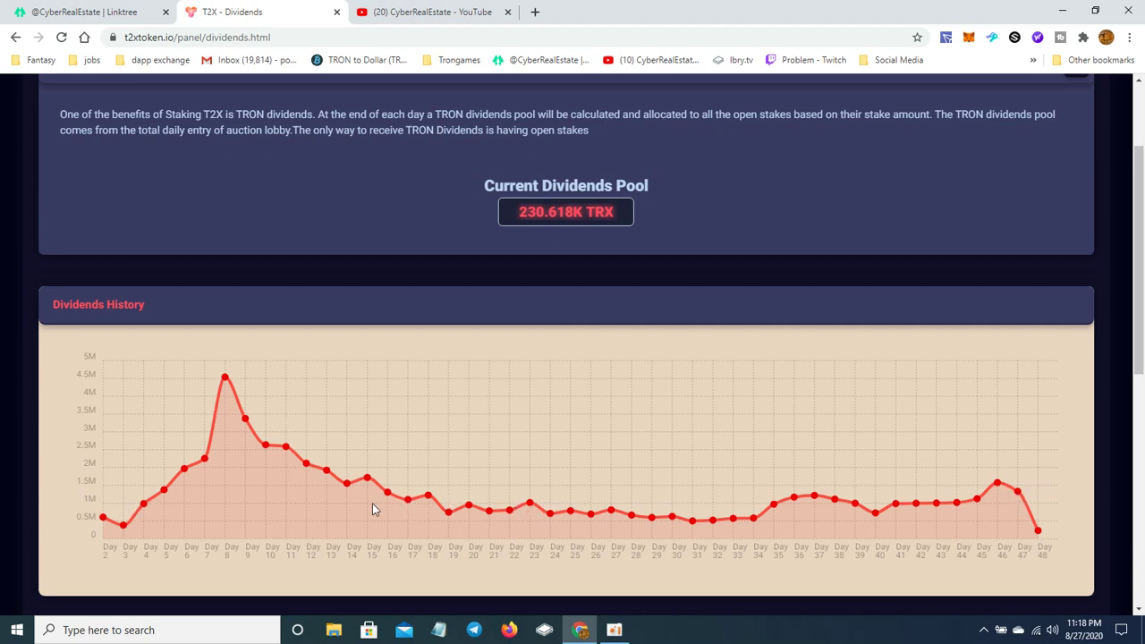
scroll(472, 353, up, 2)
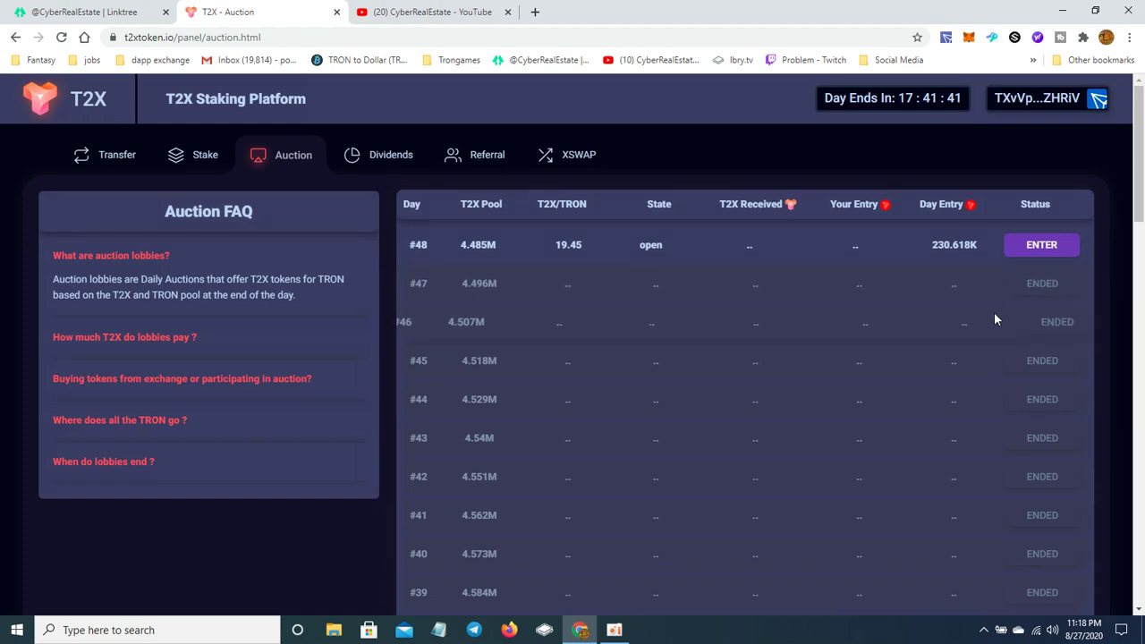
- Enter 100 TRX into the day #48 auction lobby and approve it in TronLink
click(1038, 251)
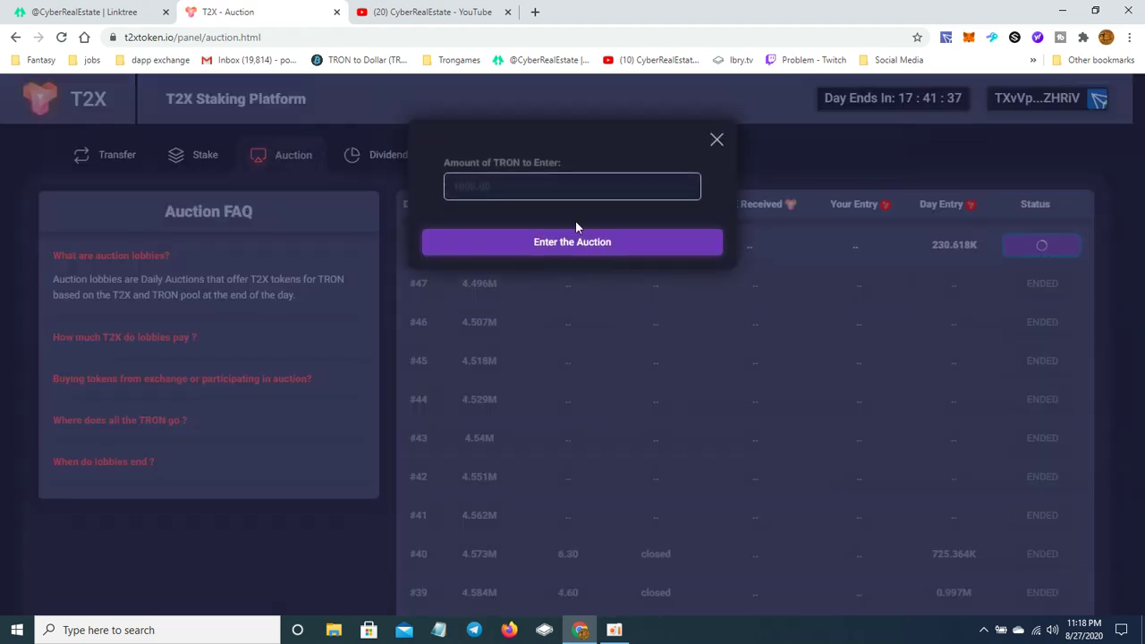
click(561, 193)
text(1)
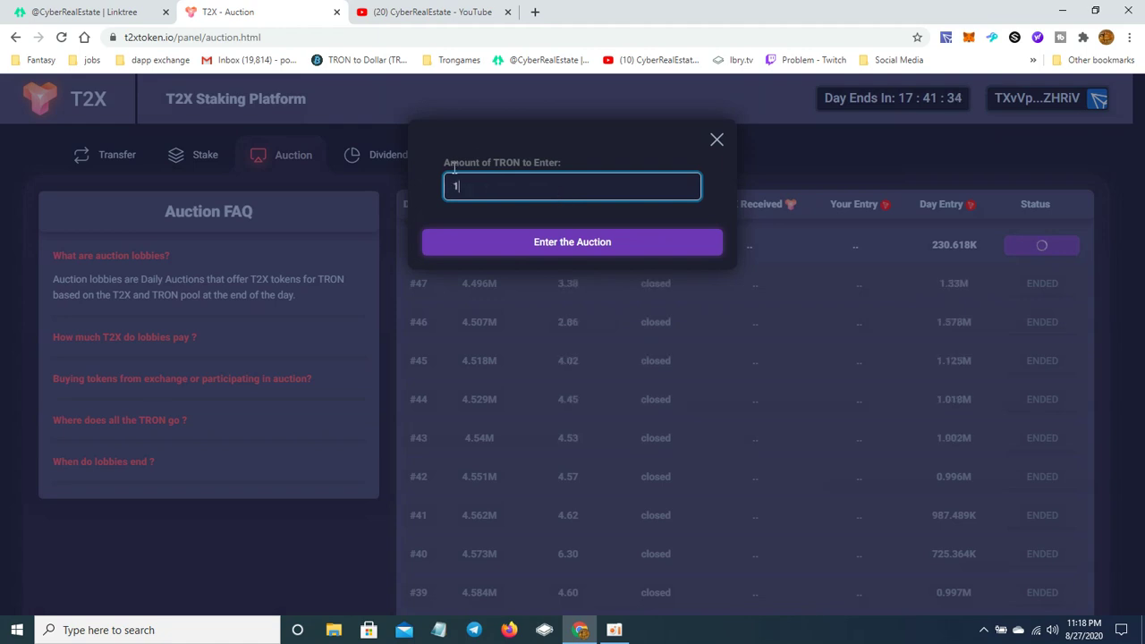
text(00)
click(494, 235)
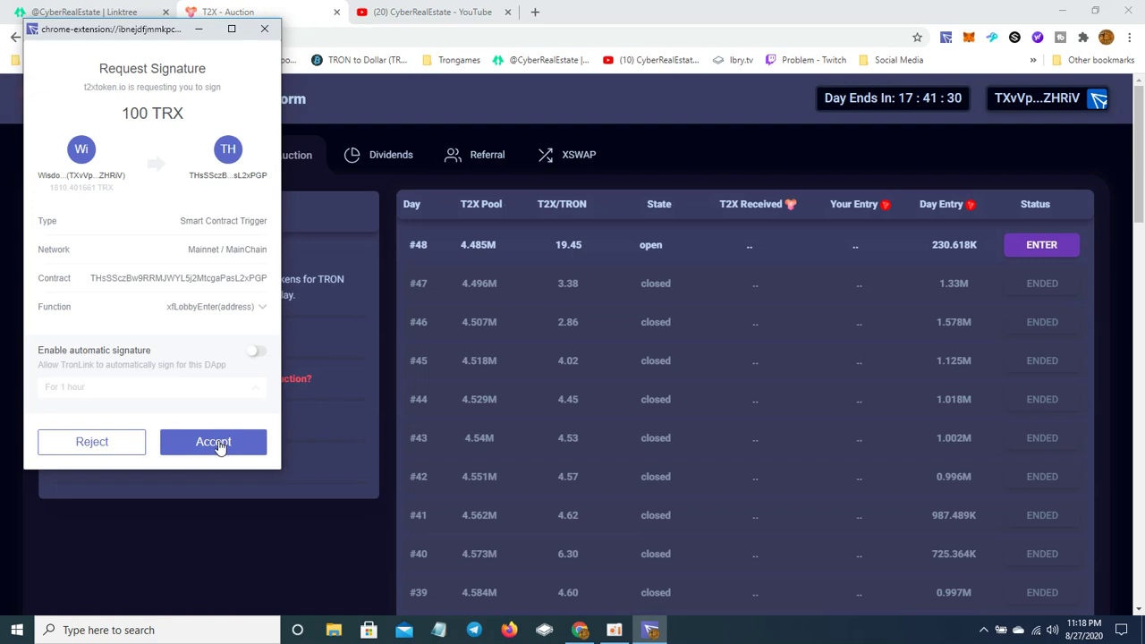
click(217, 440)
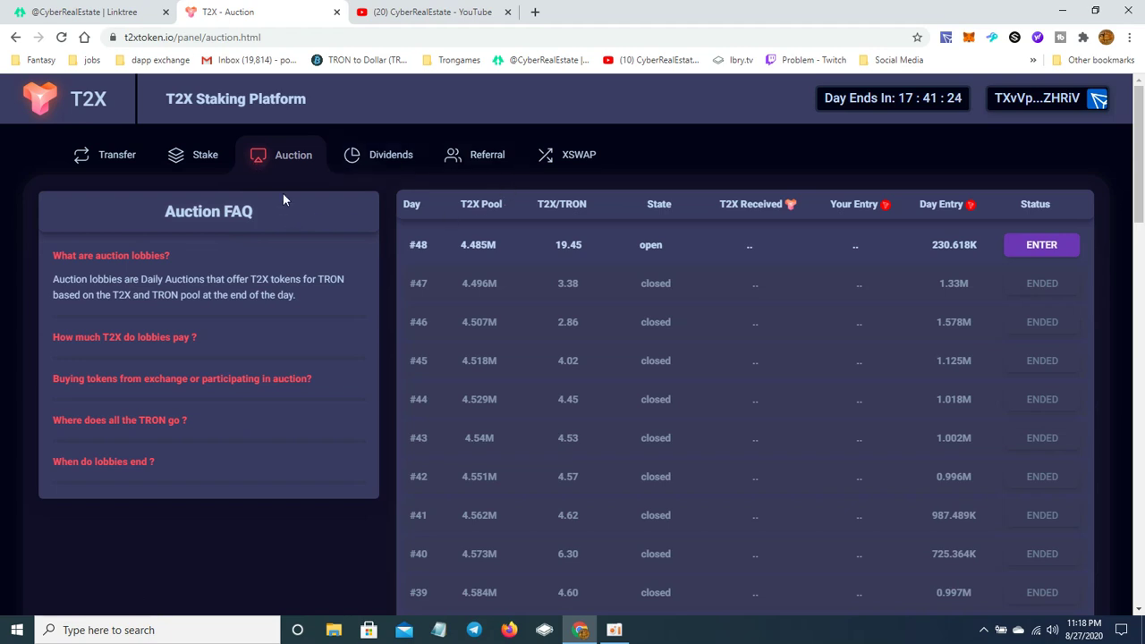
click(207, 170)
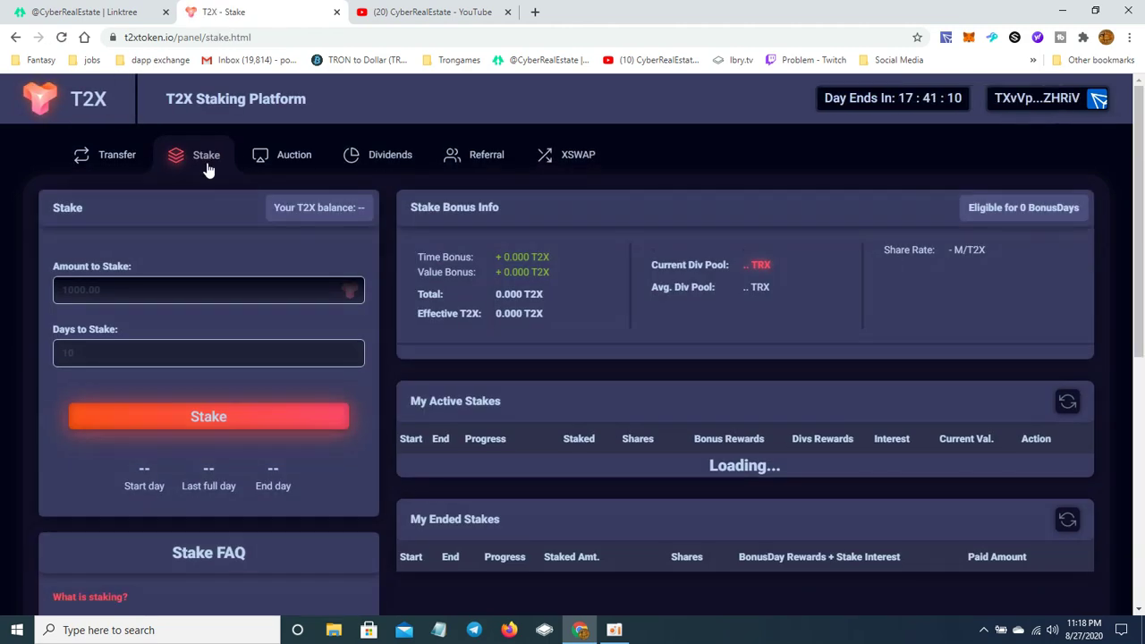
- Recheck the Auction lobby for the 100 TRX entry, then return to the Stake page
click(284, 158)
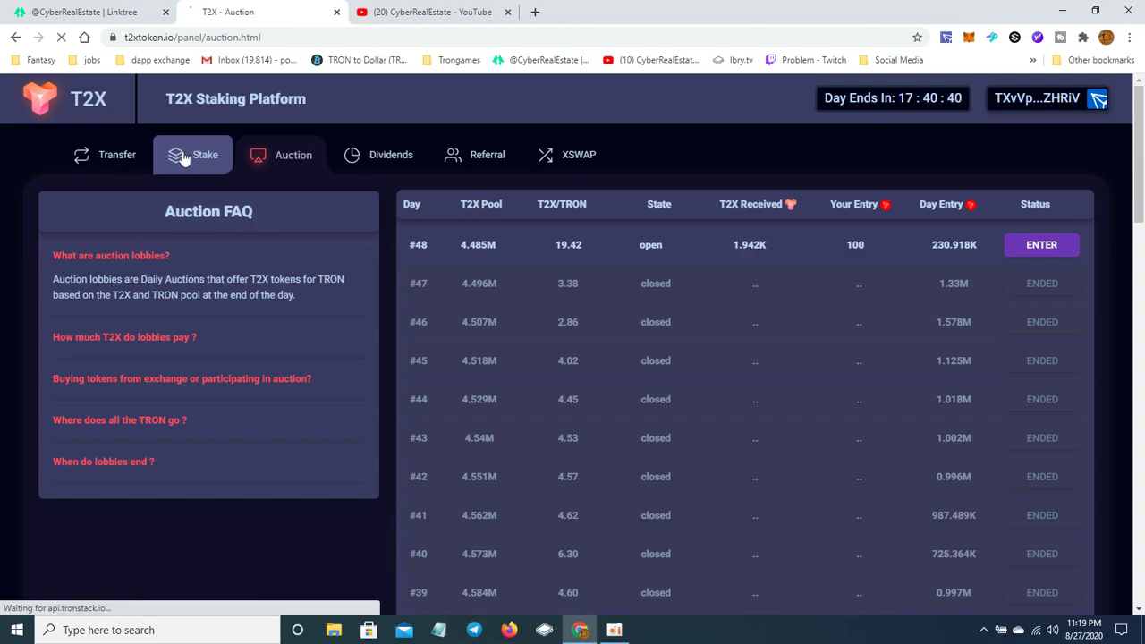
click(204, 161)
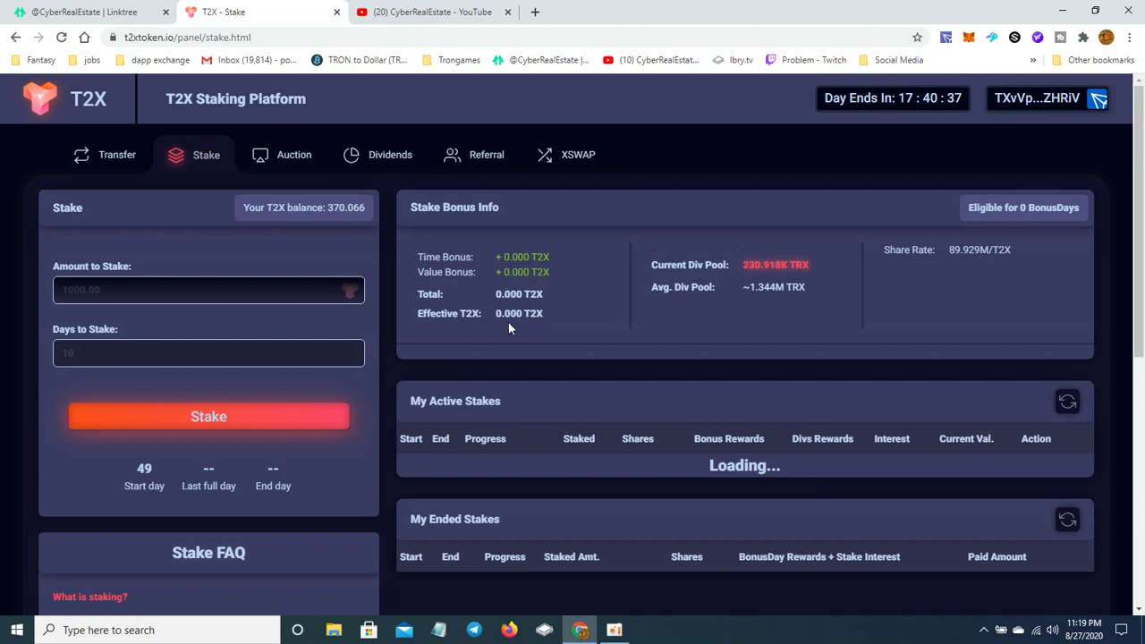
- Collect the finished 1K stake on the day 18–48 row and approve the TronLink signature
scroll(733, 344, down, 1)
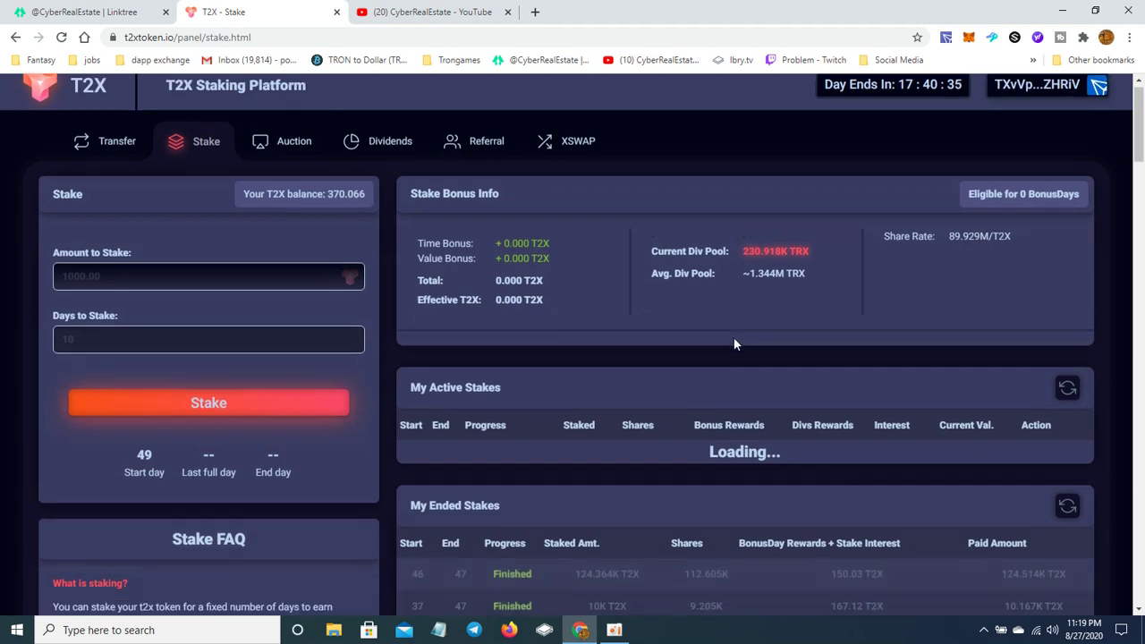
scroll(734, 345, down, 1)
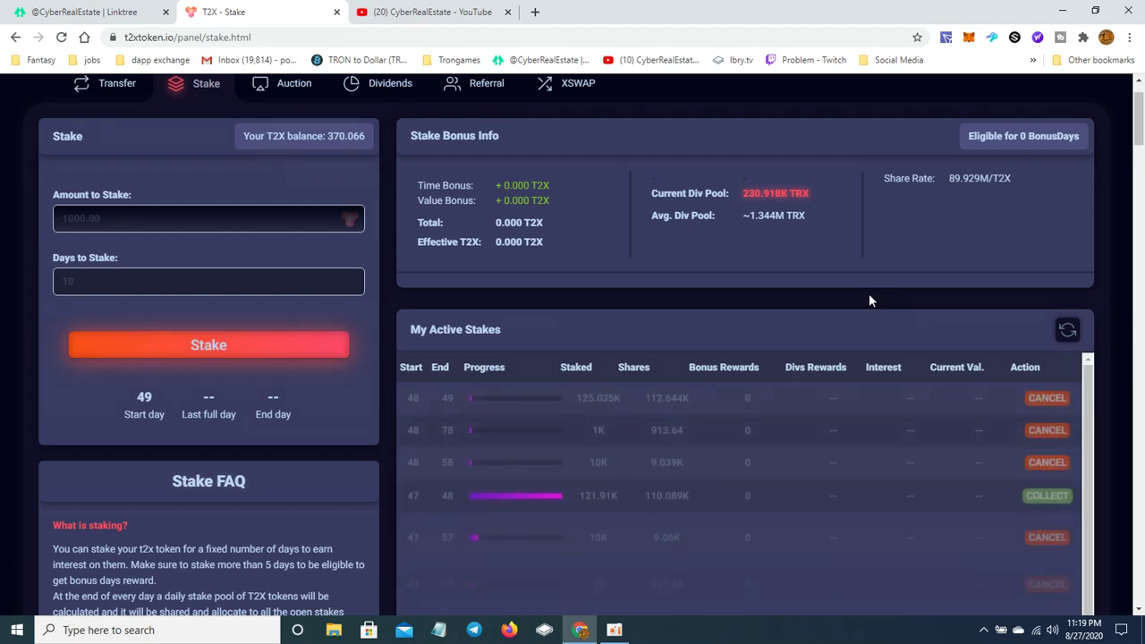
scroll(914, 412, down, 1)
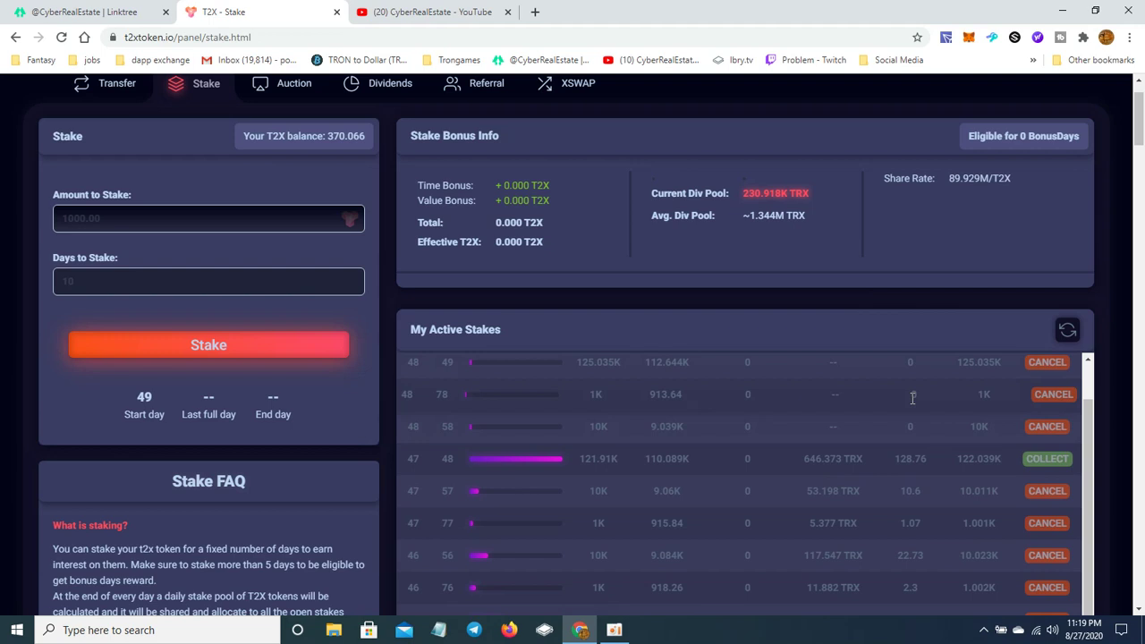
scroll(913, 397, up, 1)
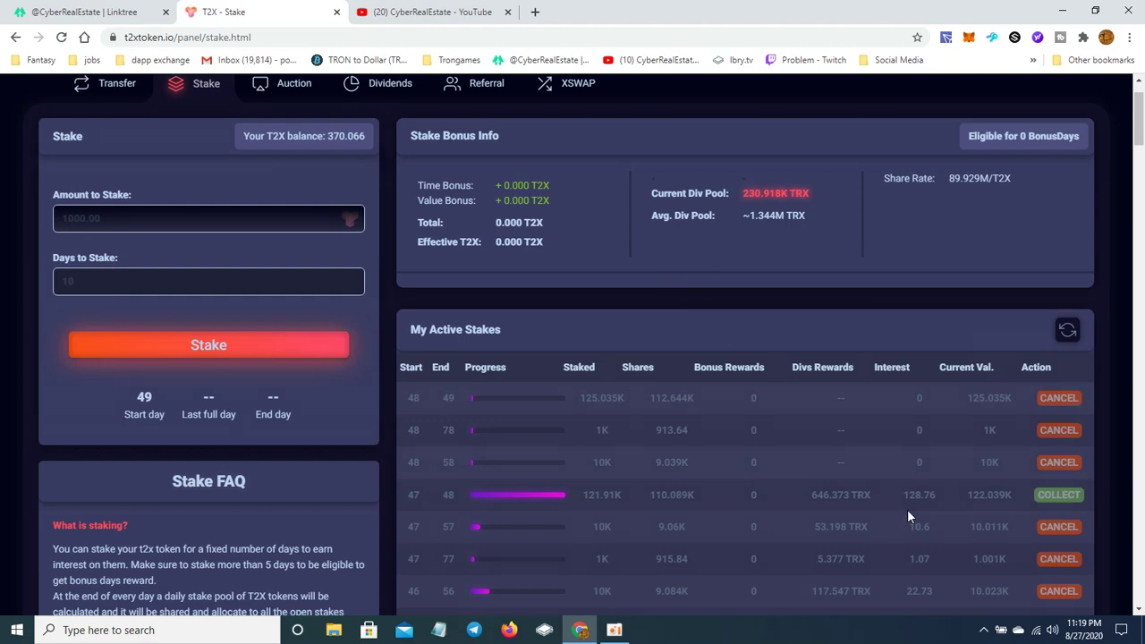
scroll(911, 506, down, 4)
scroll(913, 499, down, 4)
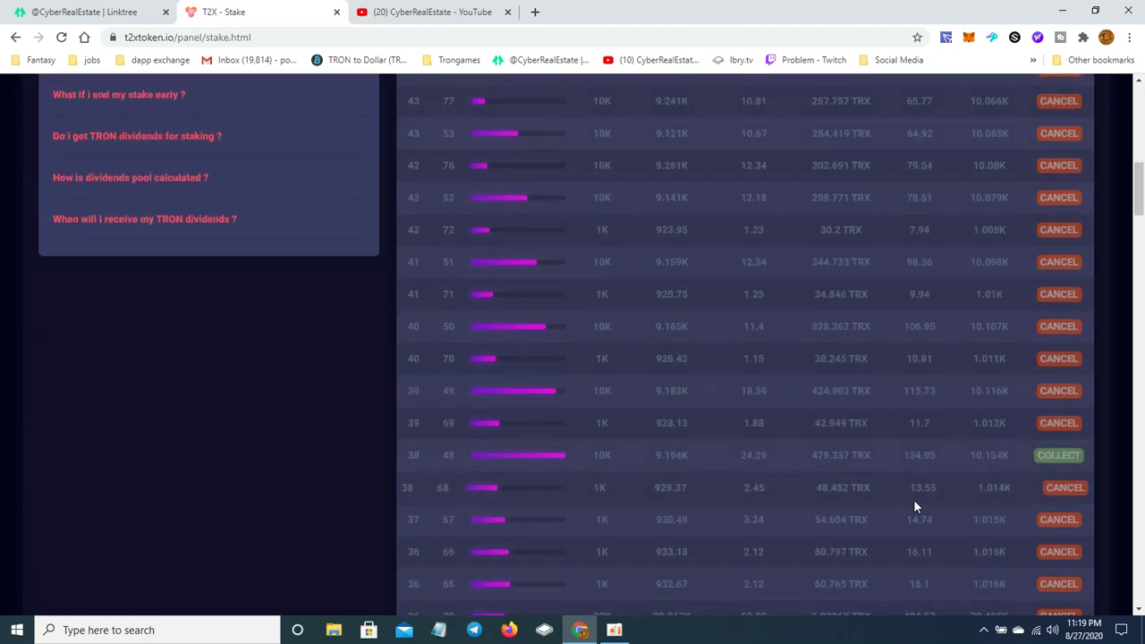
scroll(913, 500, down, 3)
scroll(911, 500, down, 3)
scroll(910, 502, down, 3)
scroll(909, 503, down, 1)
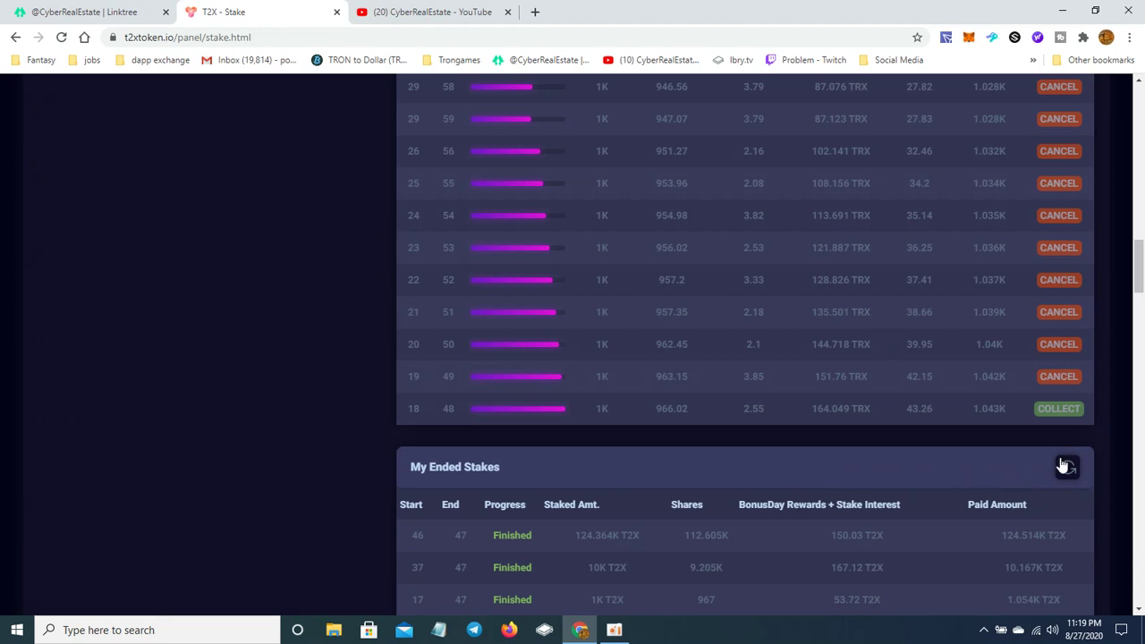
mouse_move(1065, 409)
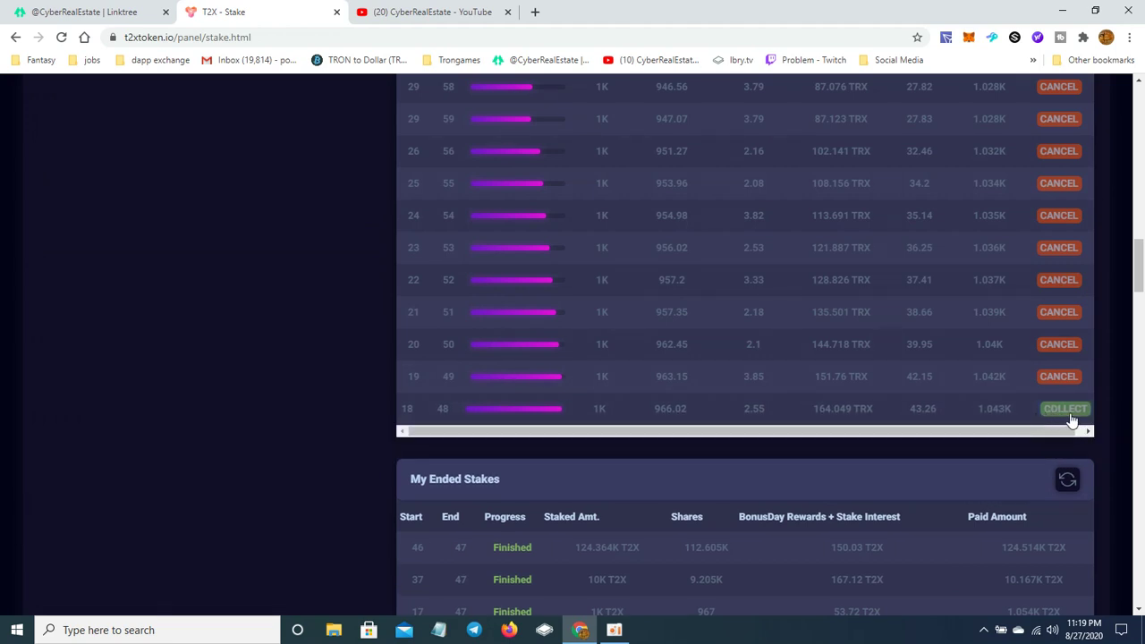
click(1070, 415)
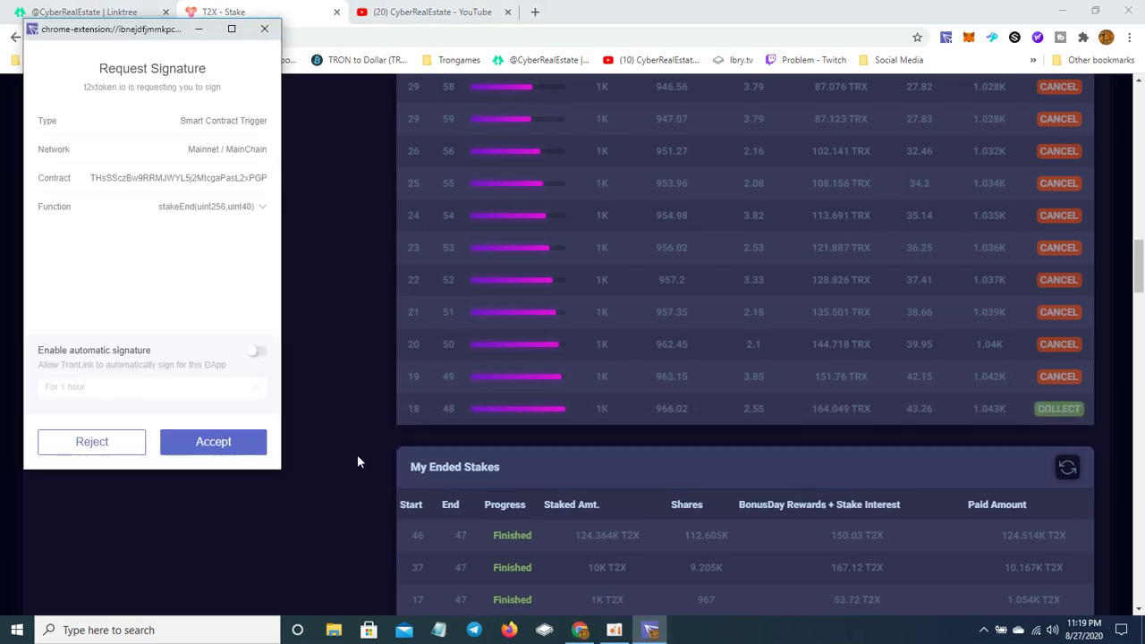
click(230, 447)
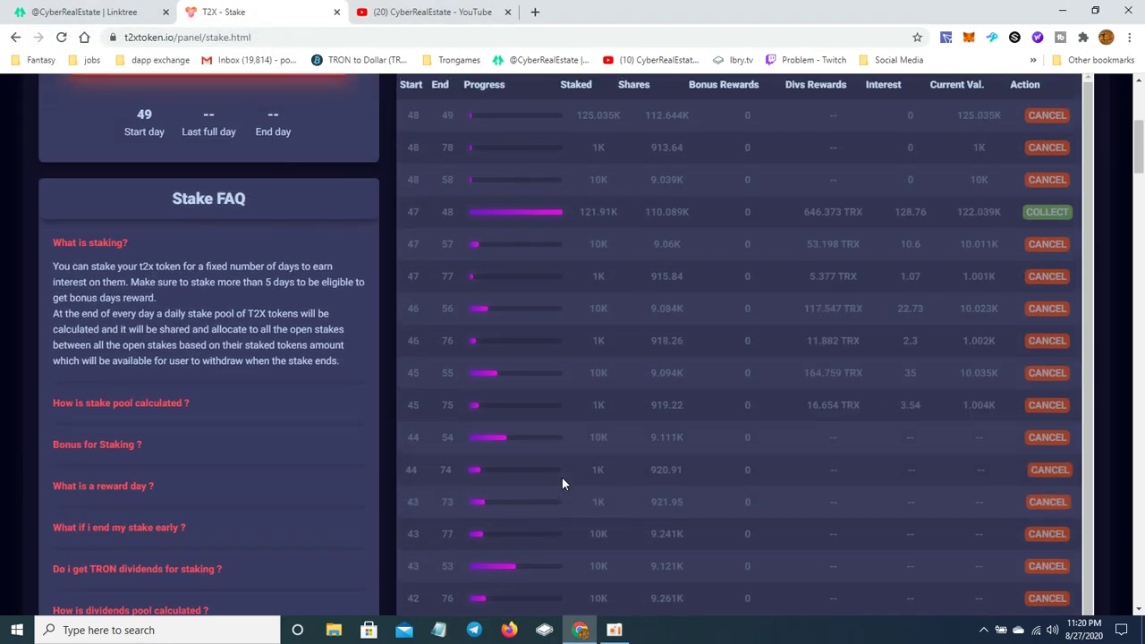
scroll(626, 460, up, 3)
scroll(659, 452, up, 2)
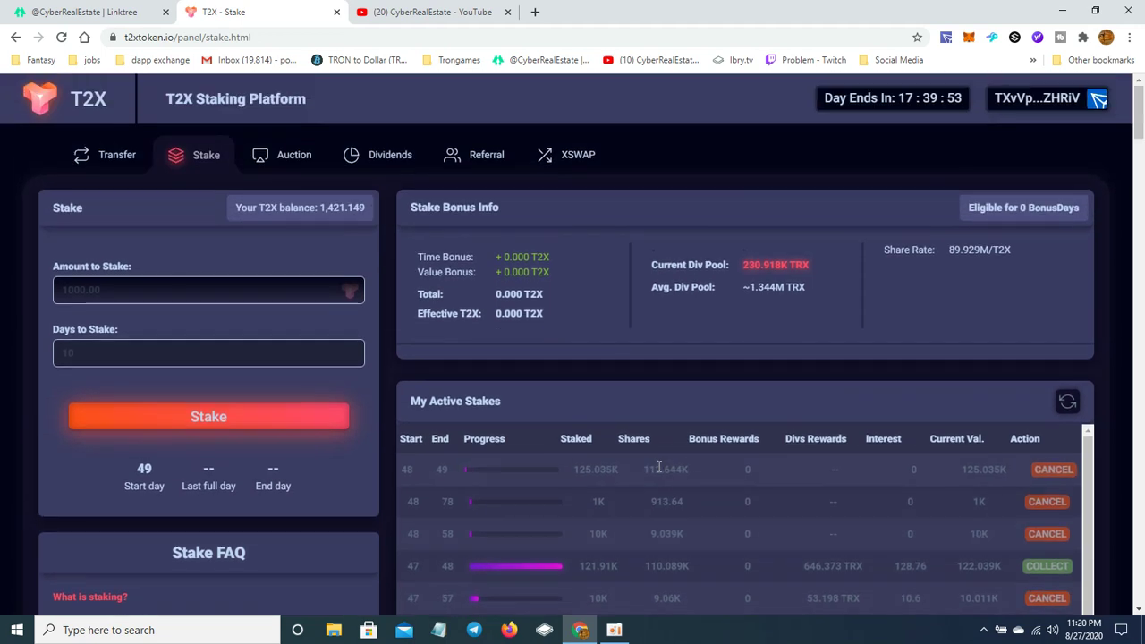
- Collect the 121.91K day 47–48 stake and approve its TronLink signature
scroll(670, 452, down, 1)
scroll(670, 454, up, 1)
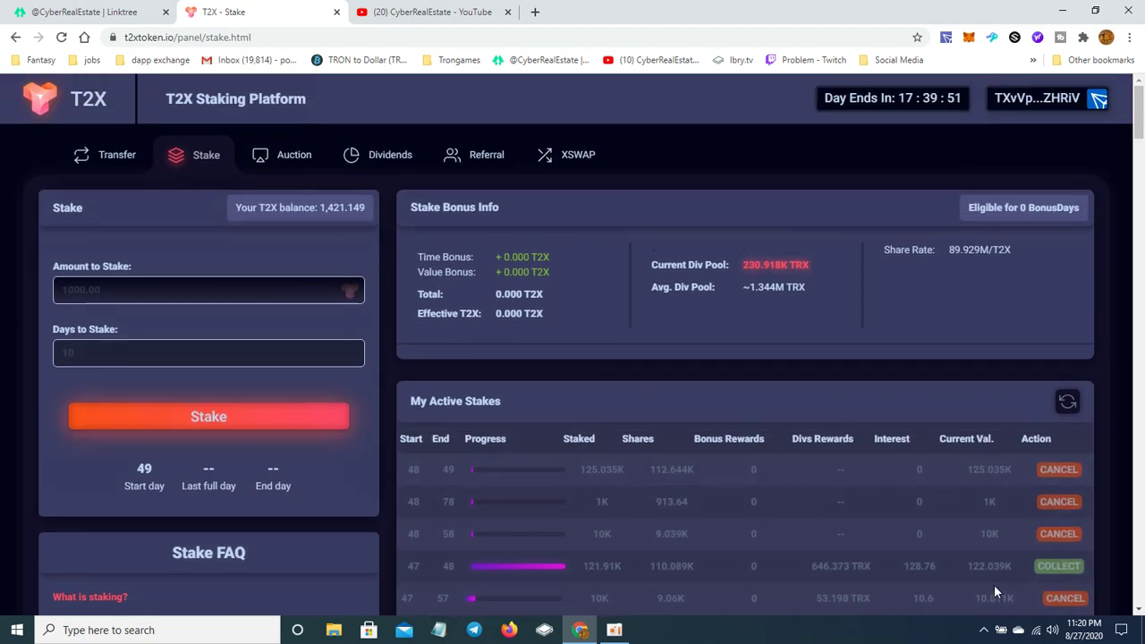
click(1060, 572)
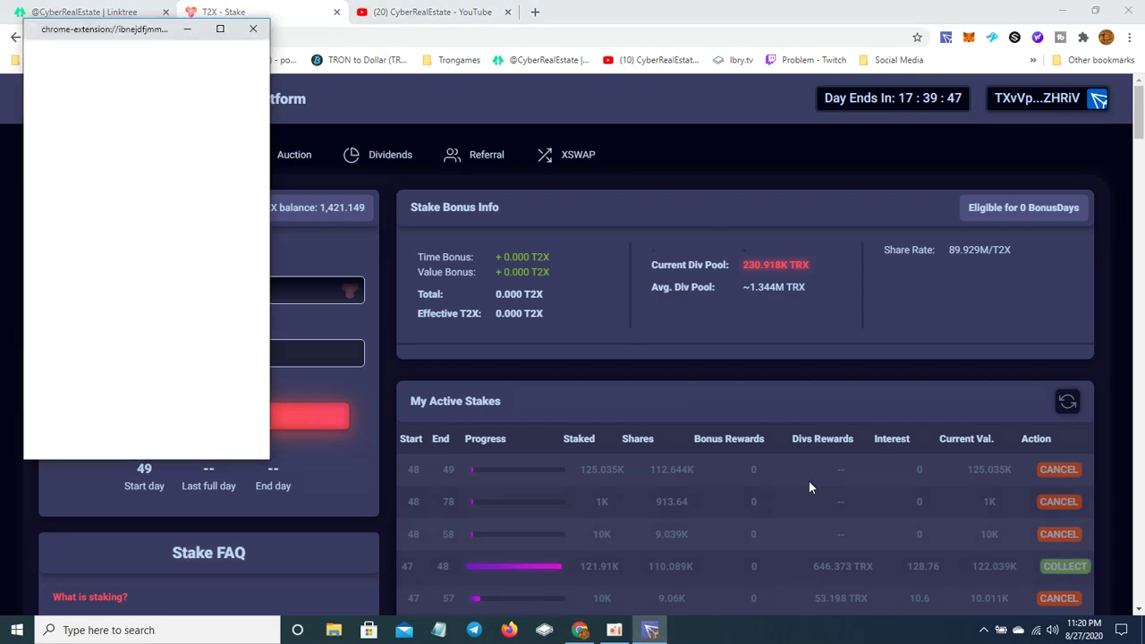
click(245, 444)
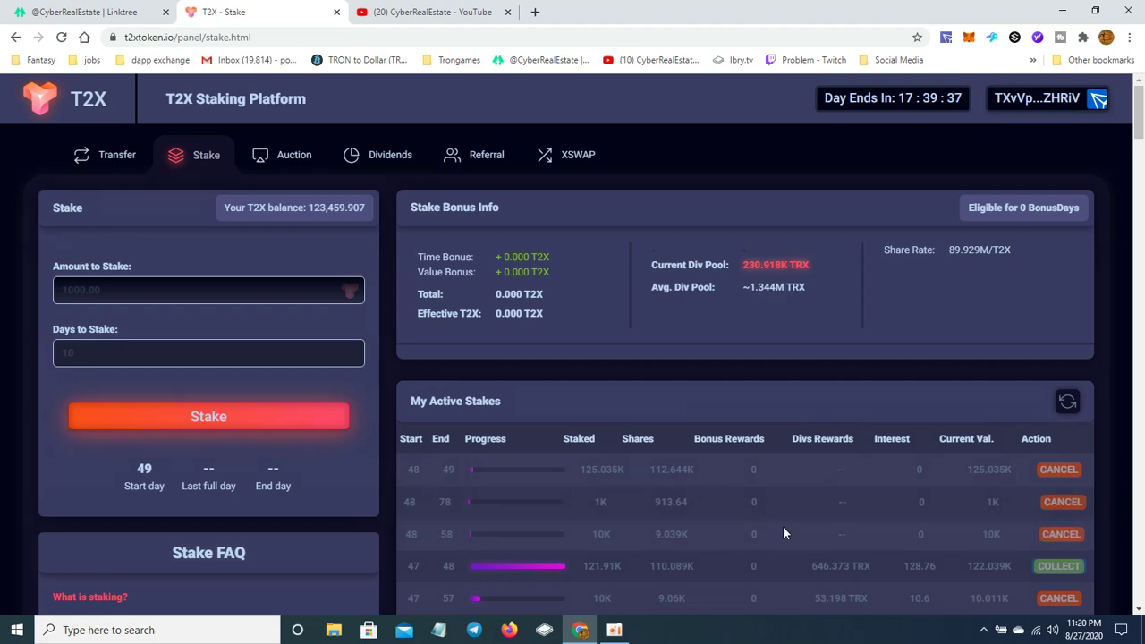
- Approve the stakeEnd signature for the completed 10K day 38–48 stake
scroll(868, 529, down, 2)
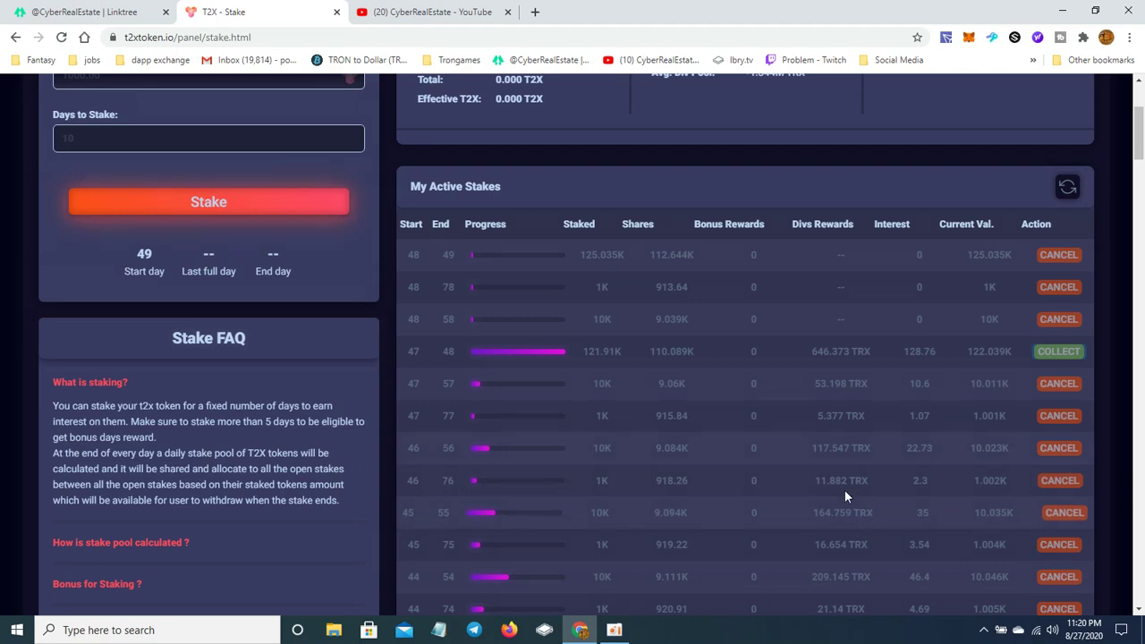
scroll(825, 497, down, 1)
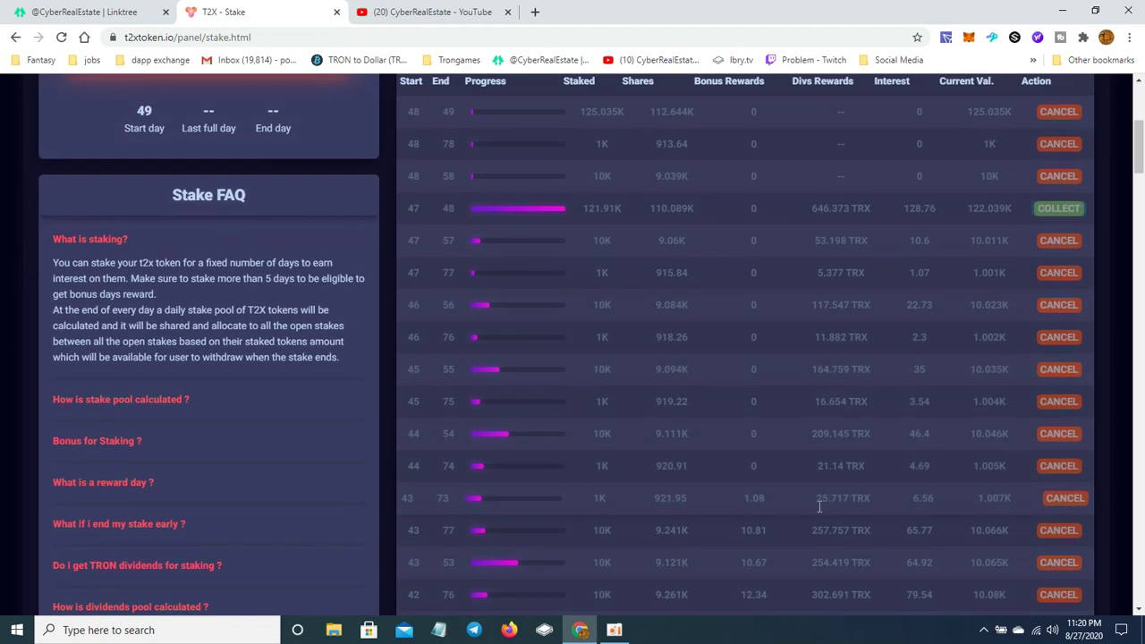
scroll(815, 514, down, 1)
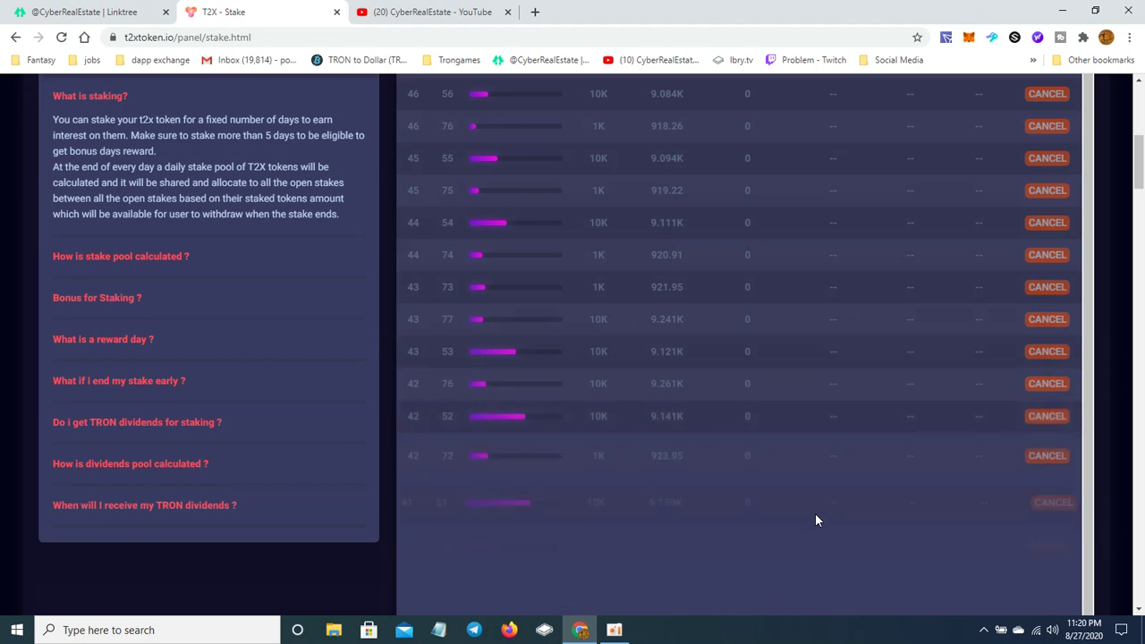
scroll(815, 515, down, 2)
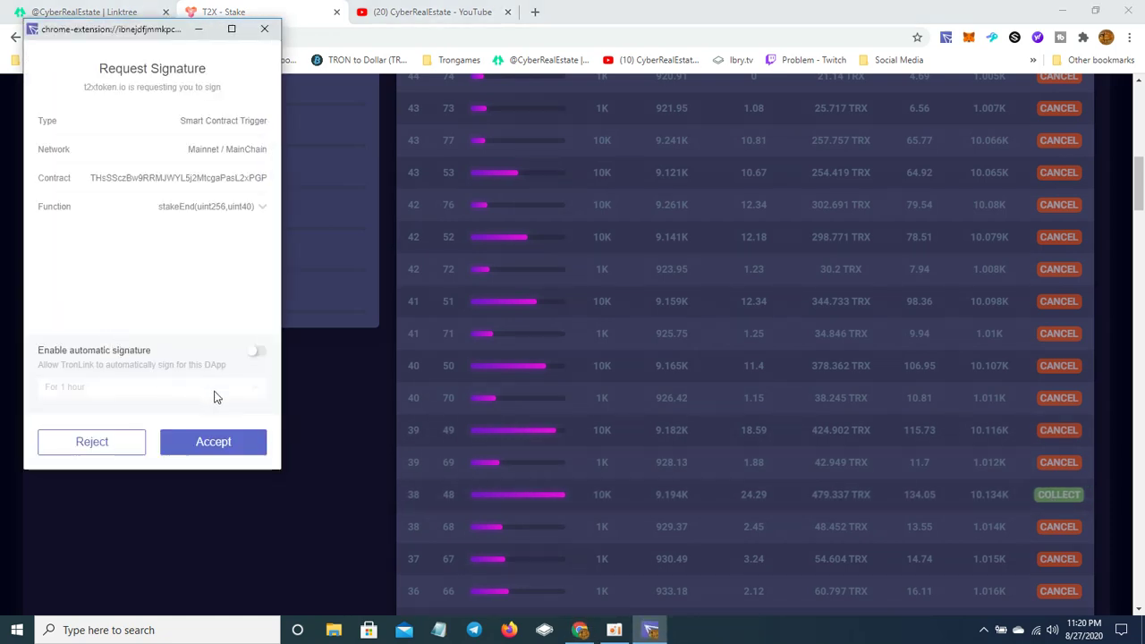
click(222, 440)
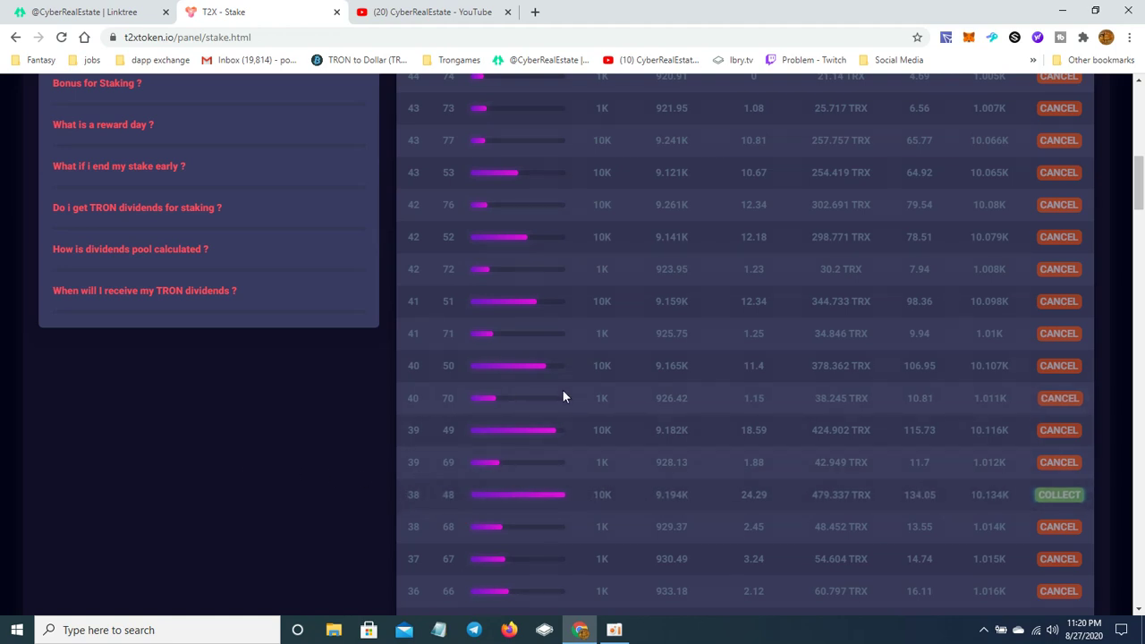
- Review the remaining active stakes, including the 125.035K day 48–49 stake
scroll(543, 497, up, 2)
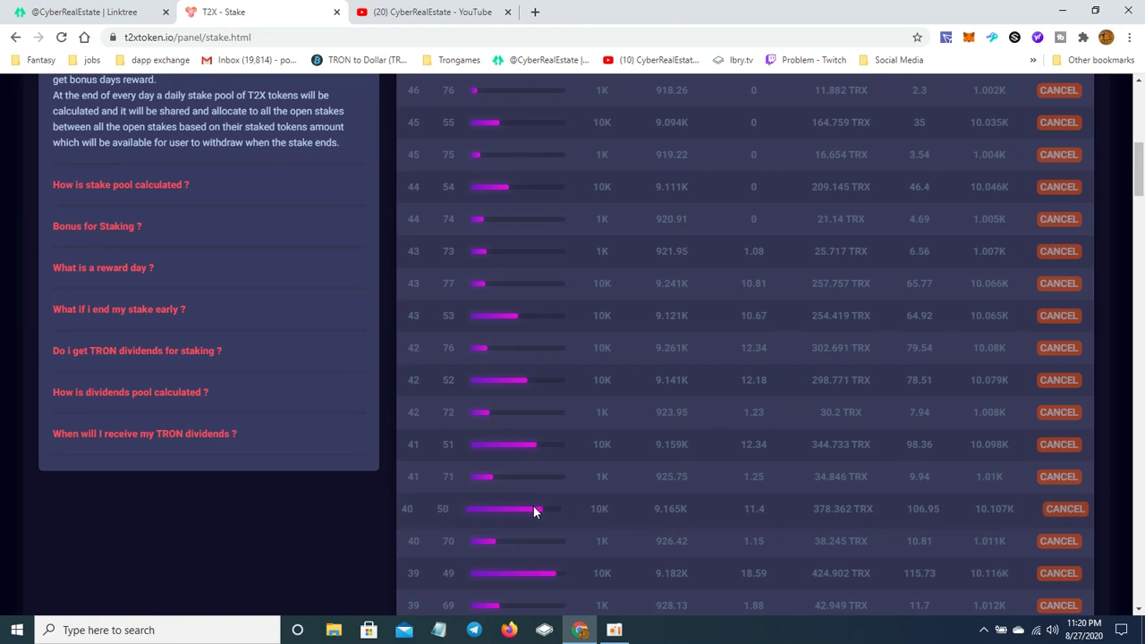
scroll(534, 510, down, 3)
scroll(534, 510, down, 1)
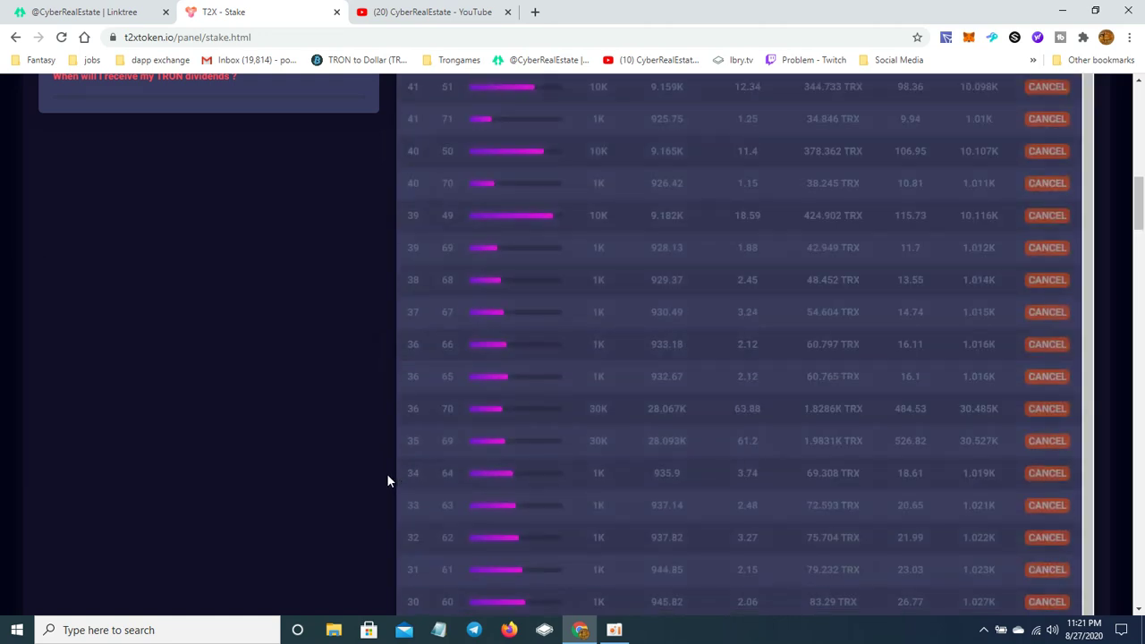
scroll(386, 473, down, 3)
scroll(382, 475, down, 3)
scroll(379, 478, up, 3)
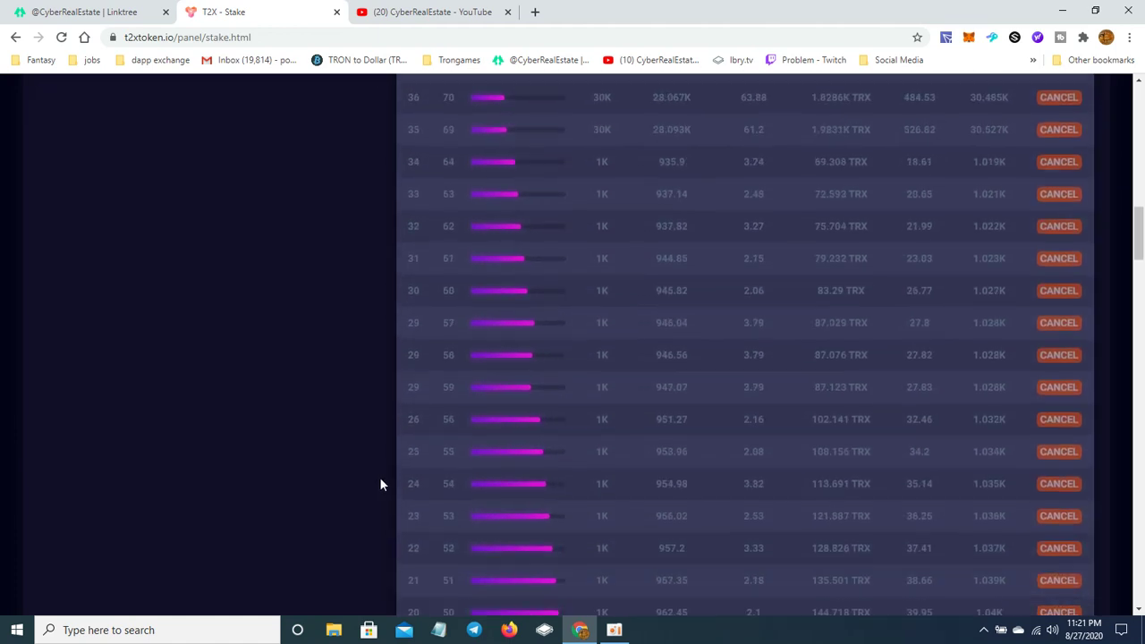
scroll(375, 480, up, 3)
scroll(372, 481, up, 1)
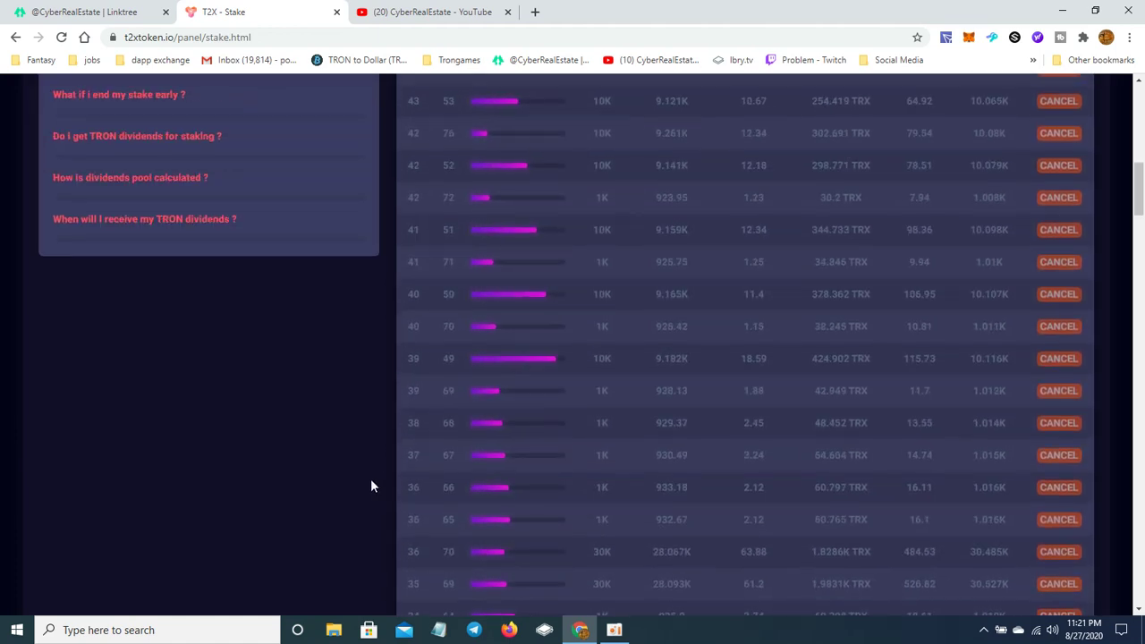
scroll(438, 483, up, 2)
scroll(401, 484, up, 2)
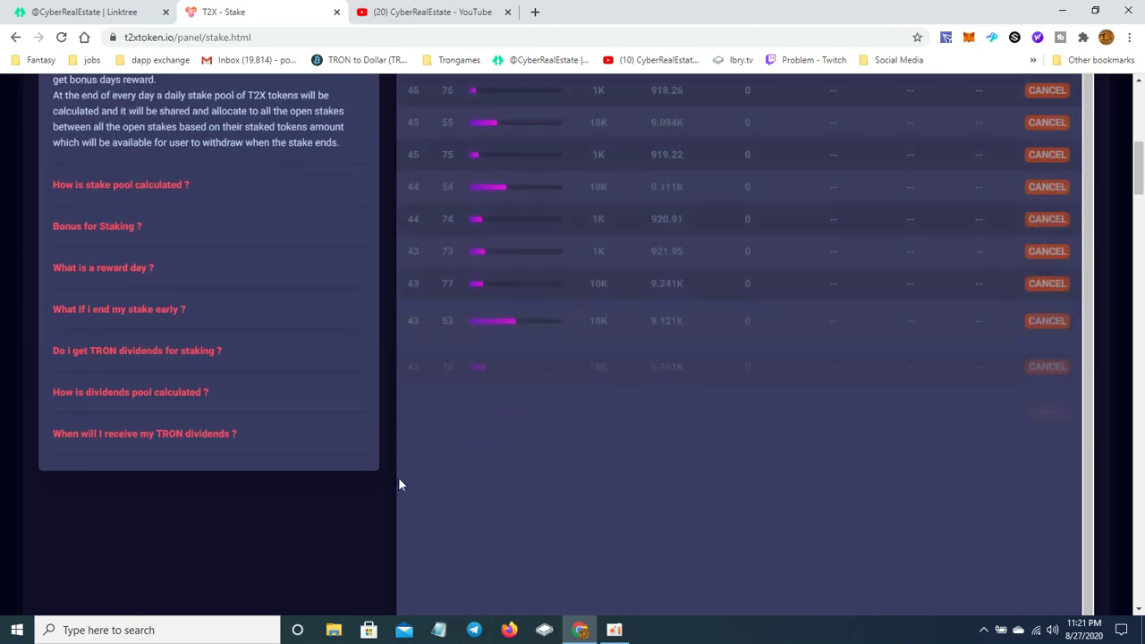
scroll(393, 485, up, 2)
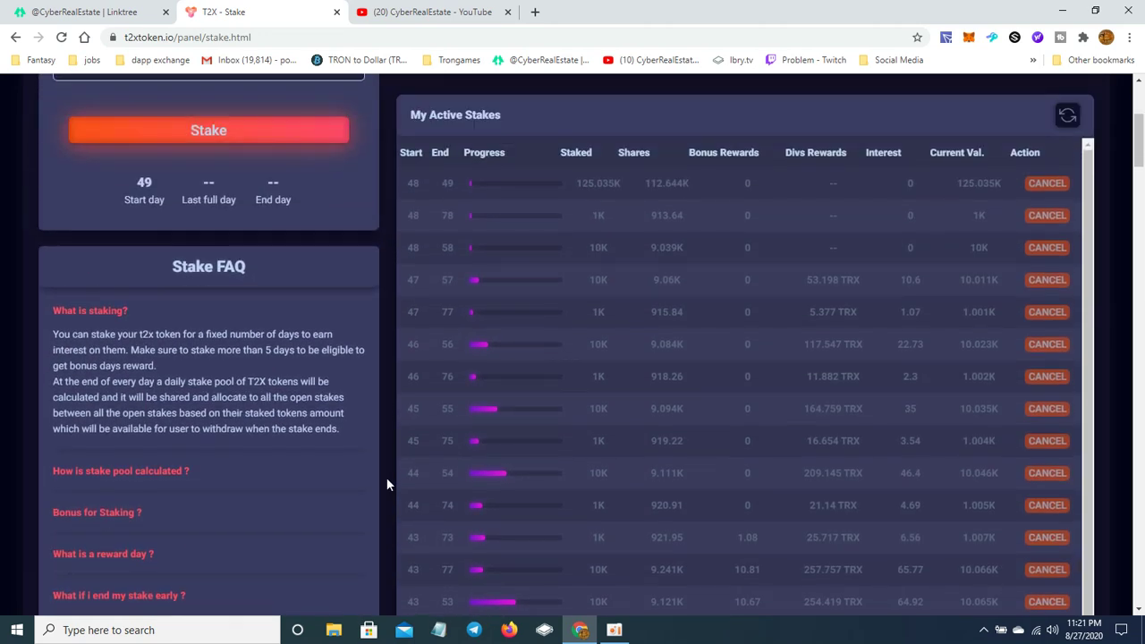
scroll(385, 477, up, 2)
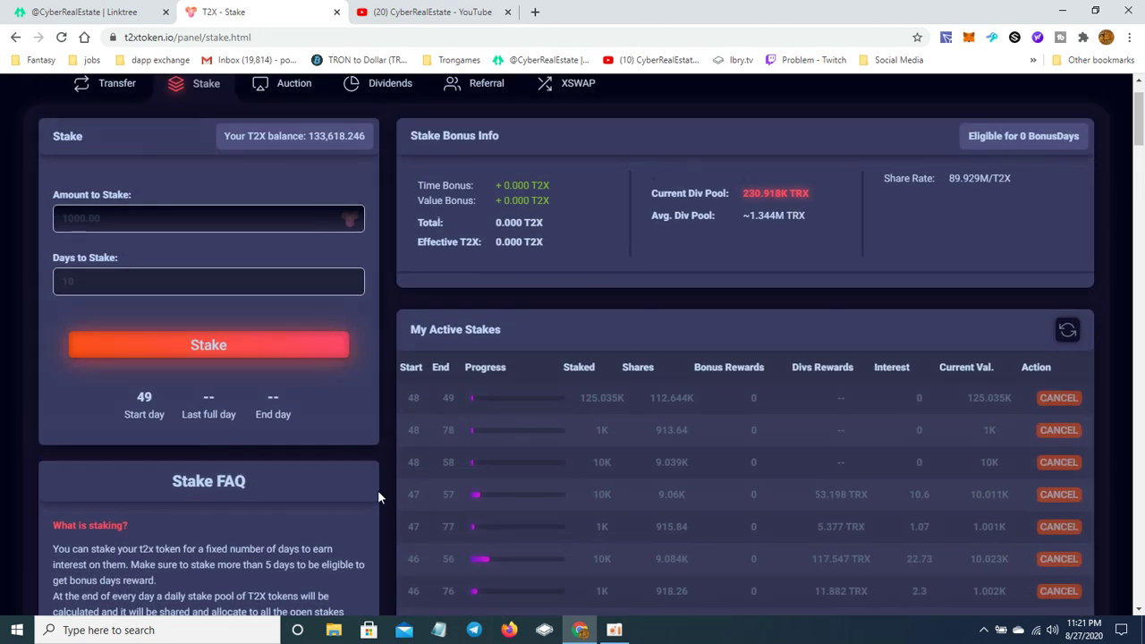
click(202, 285)
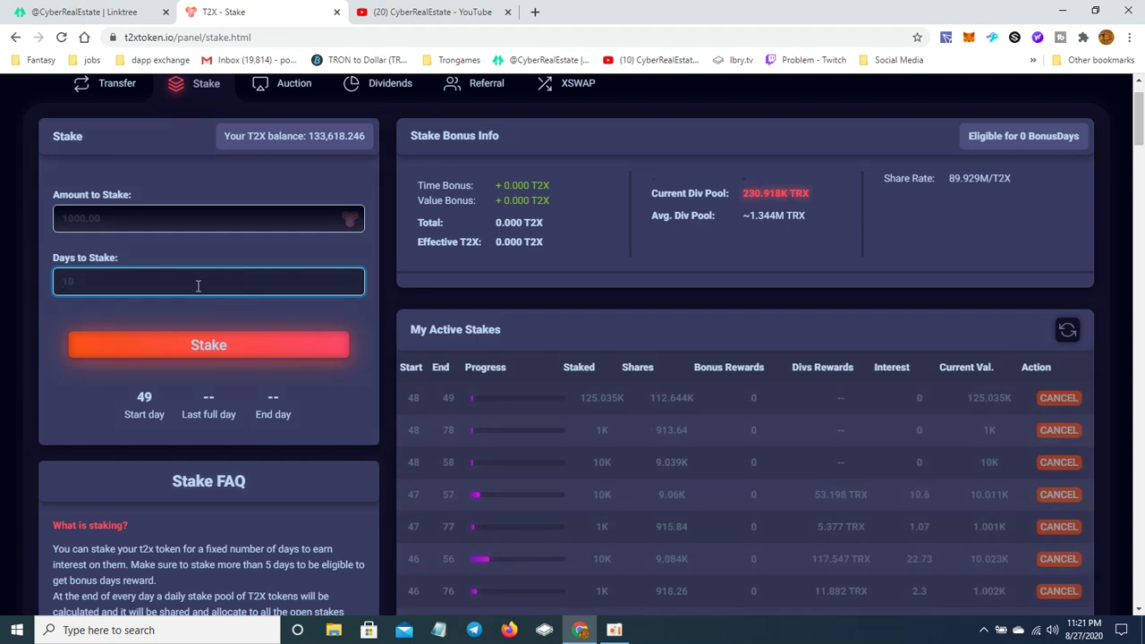
- Stake 1000 T2X for 30 days and approve it in TronLink
text(1)
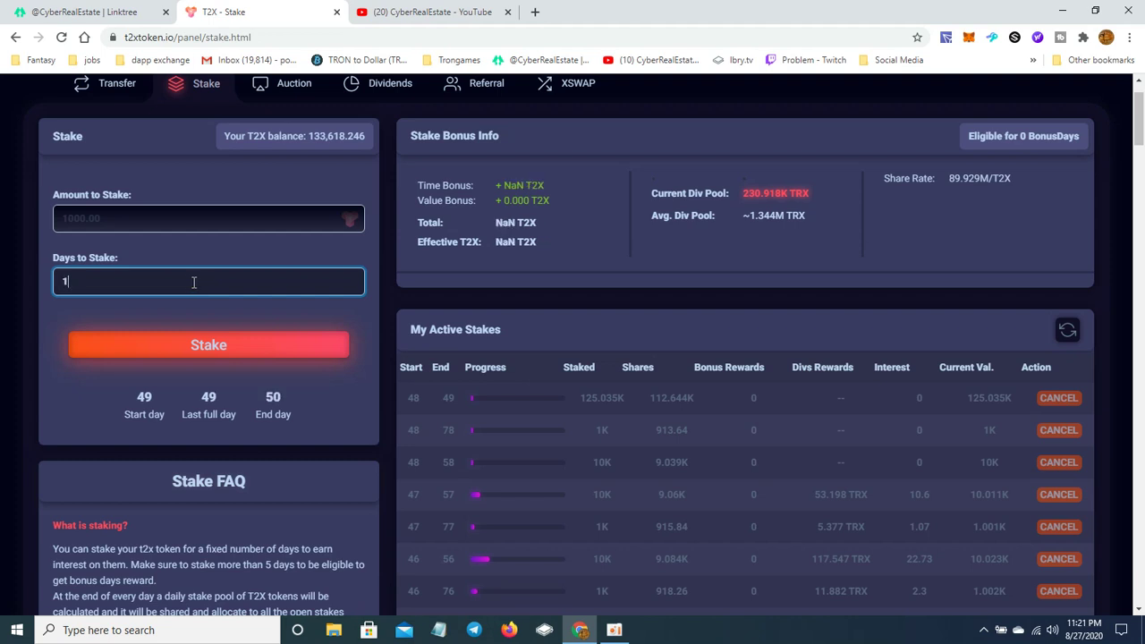
click(146, 218)
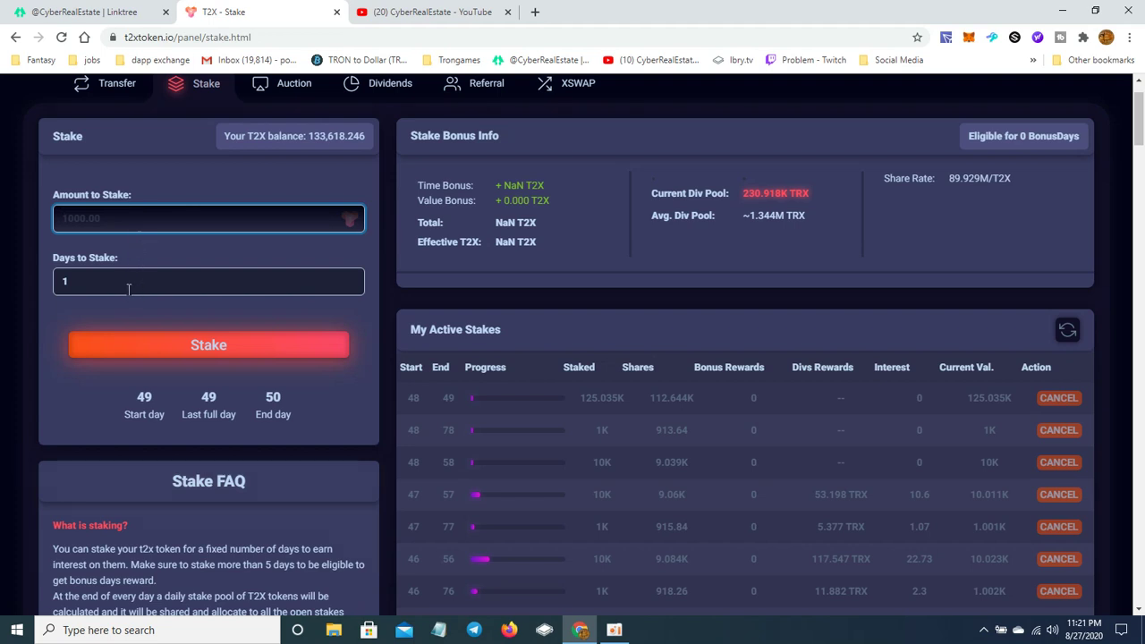
drag(109, 289, 12, 277)
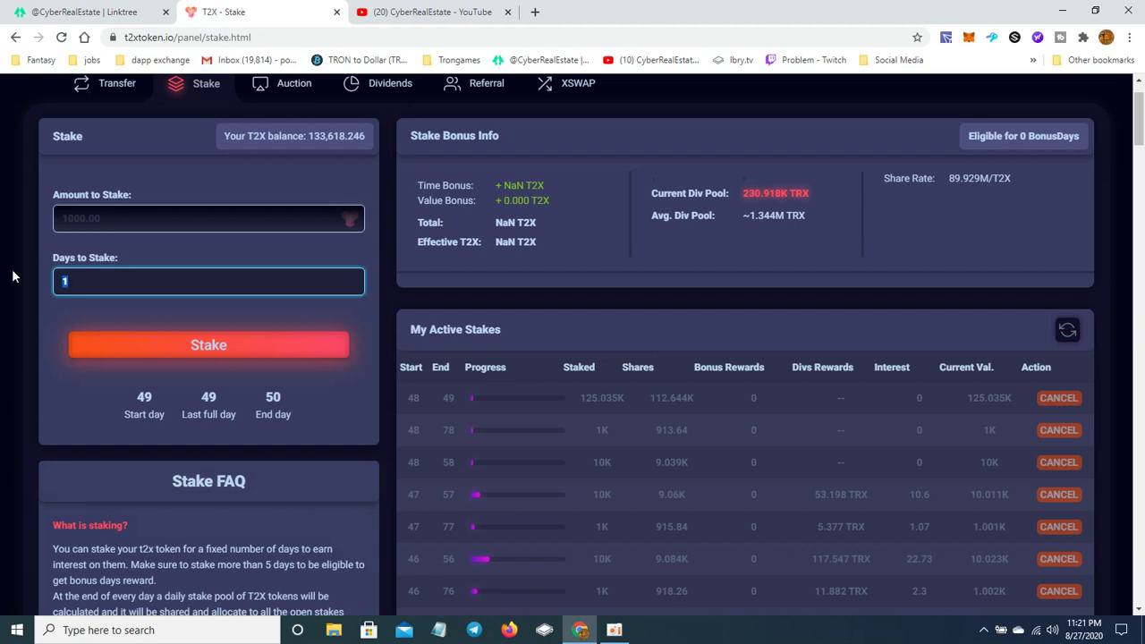
text(30)
click(101, 224)
text(1000)
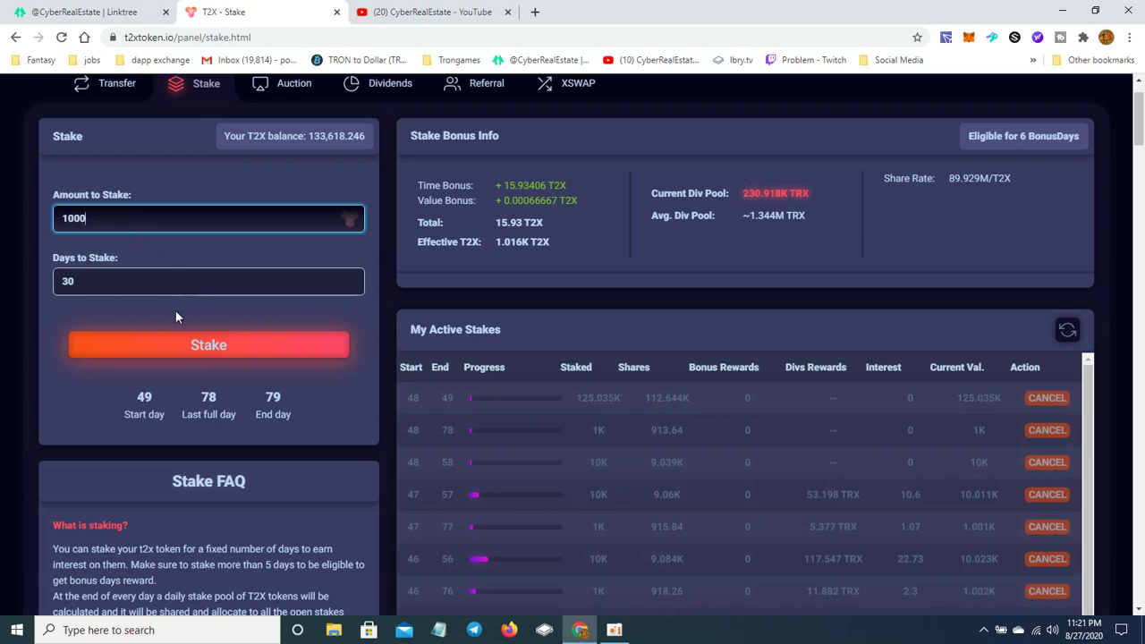
click(175, 348)
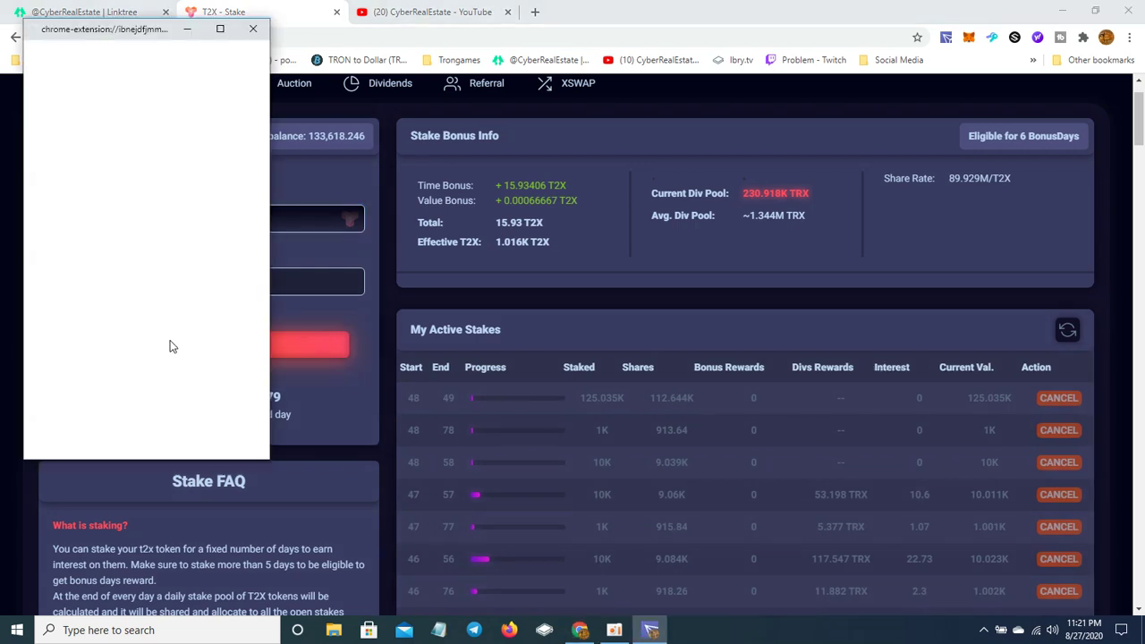
click(230, 444)
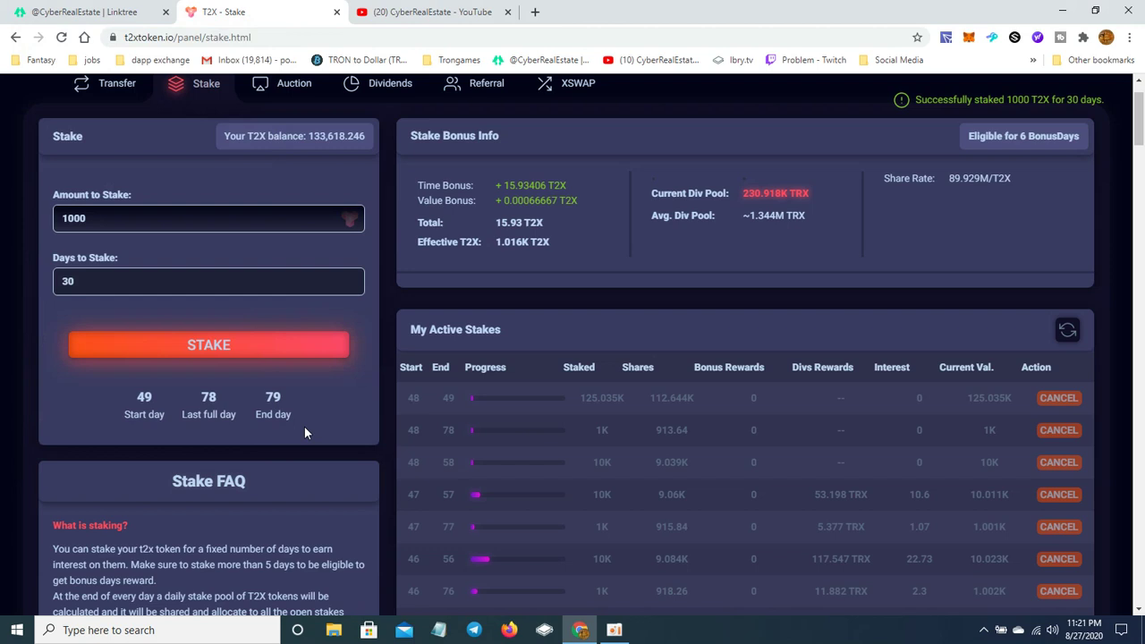
- Resubmit the 1000 T2X, 30-day stake and approve the TronLink signature again
click(614, 630)
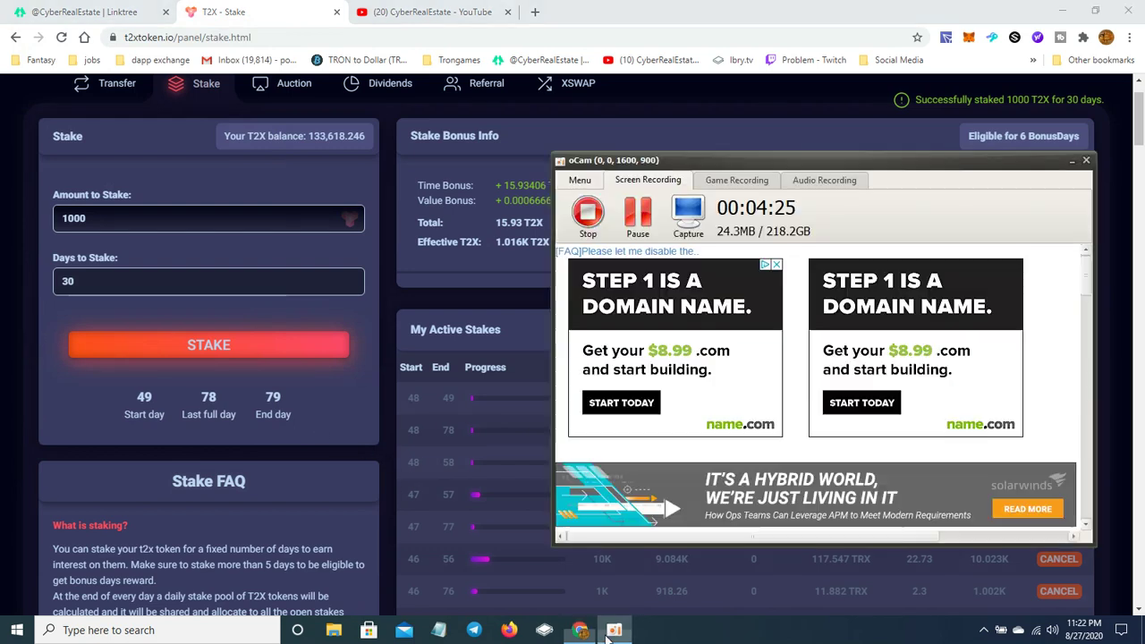
click(369, 183)
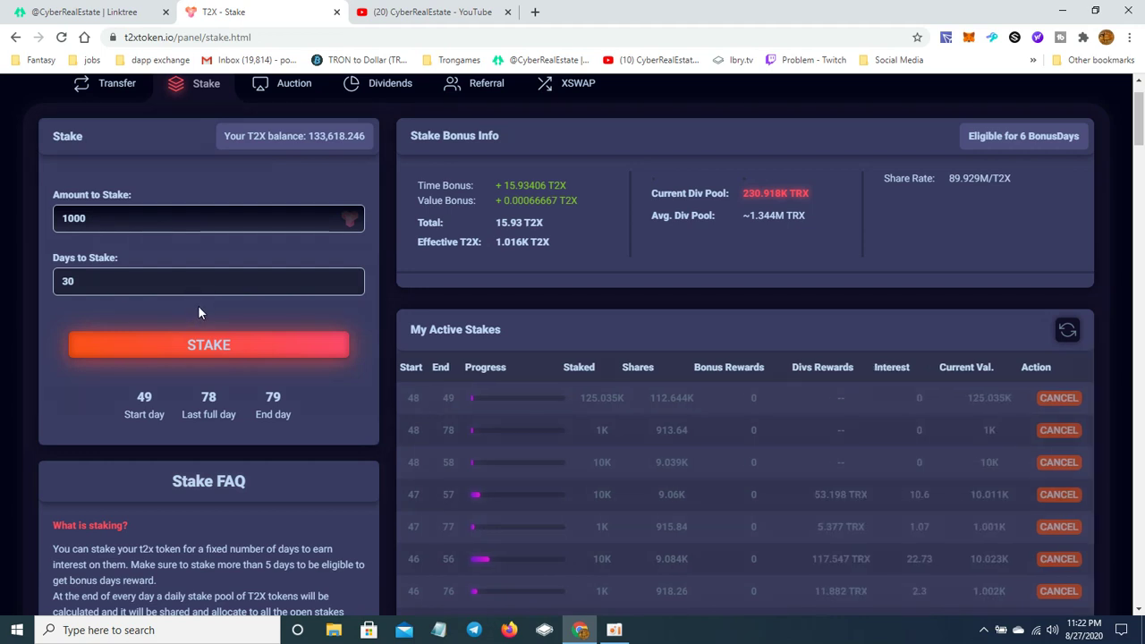
click(215, 349)
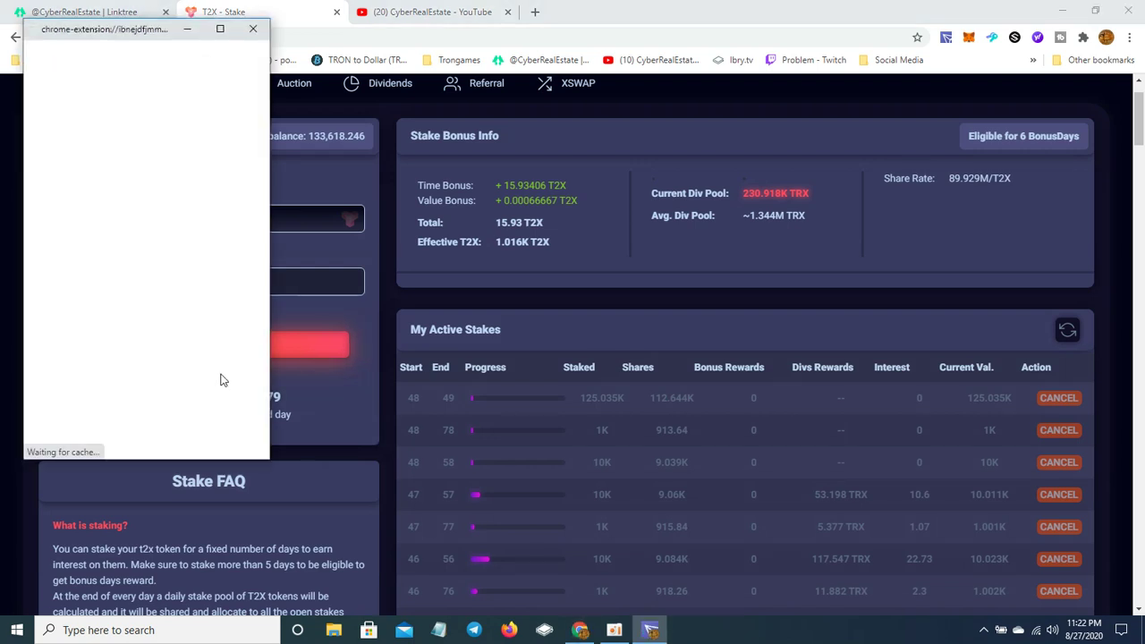
click(214, 441)
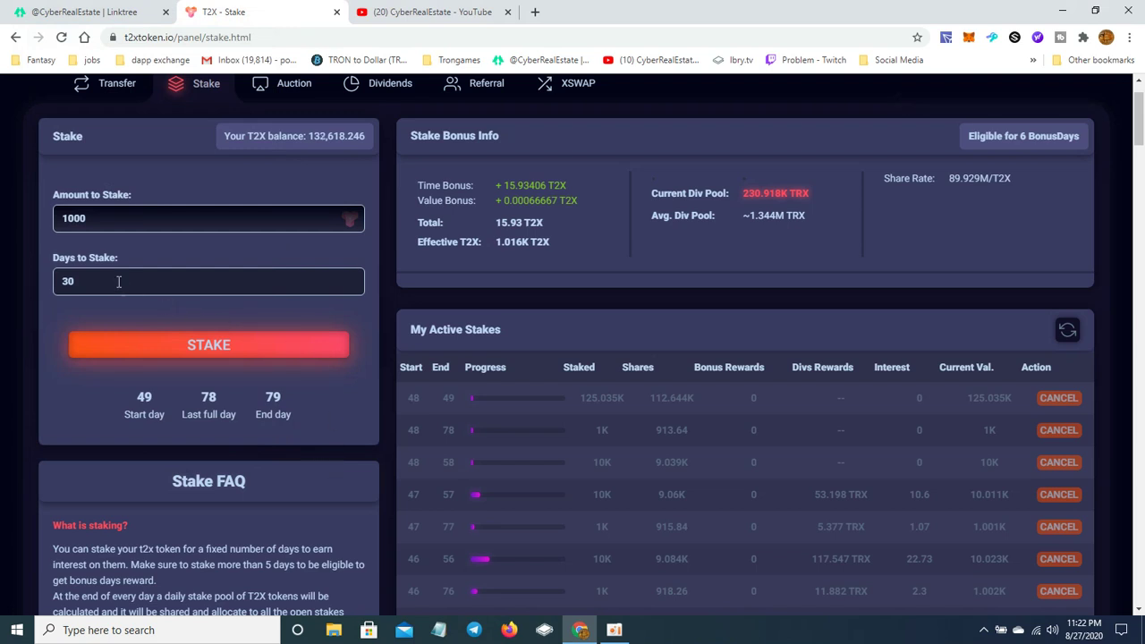
drag(118, 282, 69, 286)
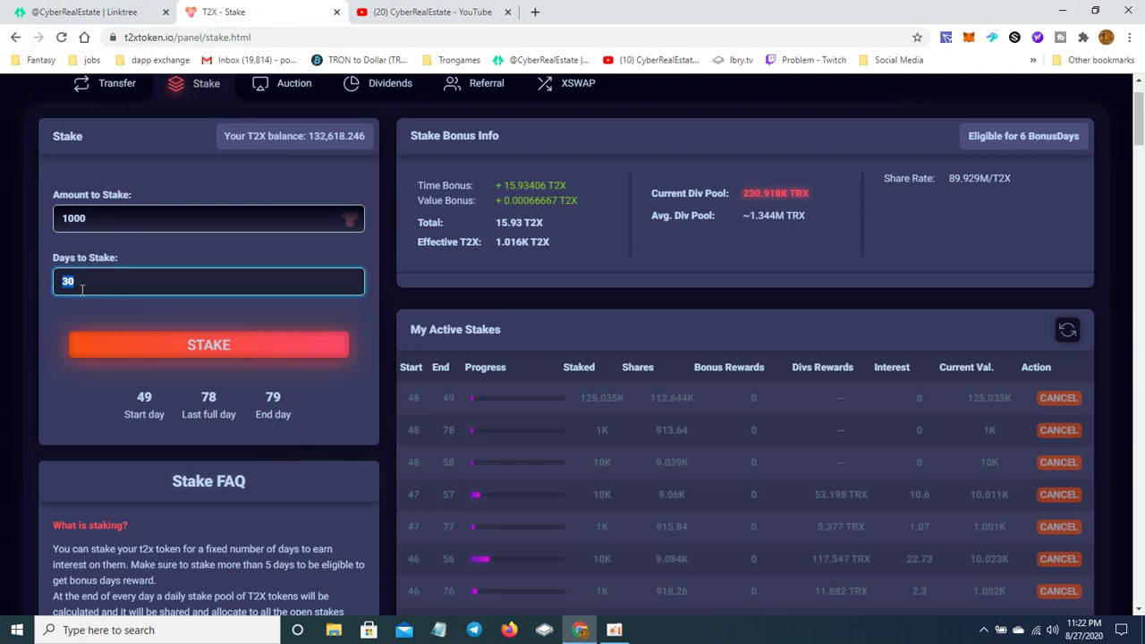
- Stake 10000 T2X for 34 days and approve it in TronLink
text(34)
click(104, 220)
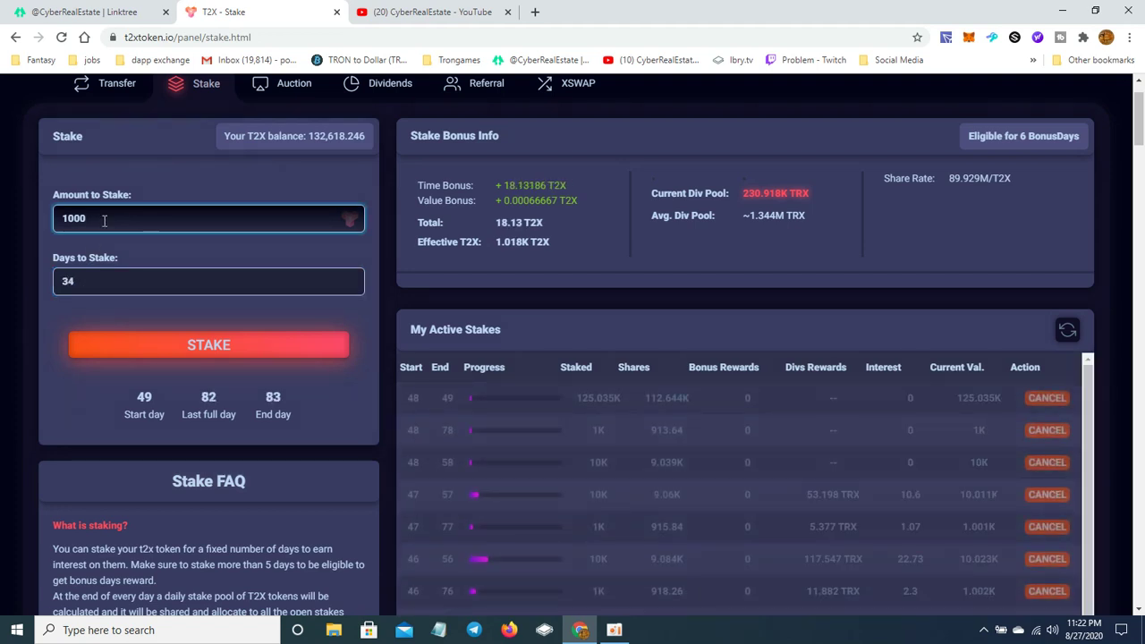
text(0)
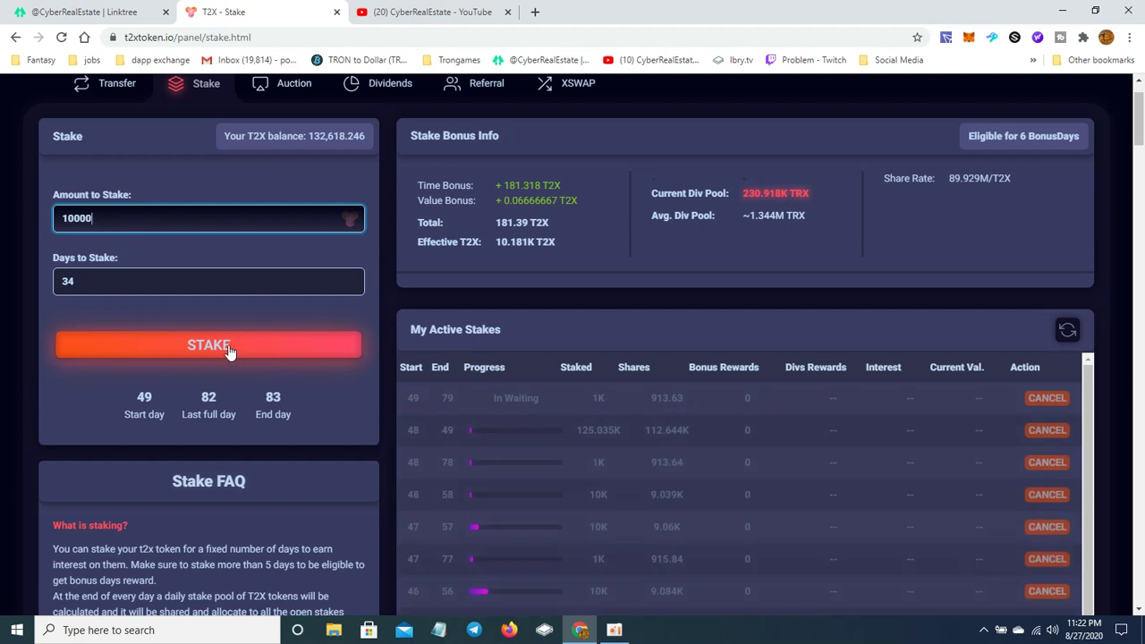
click(230, 351)
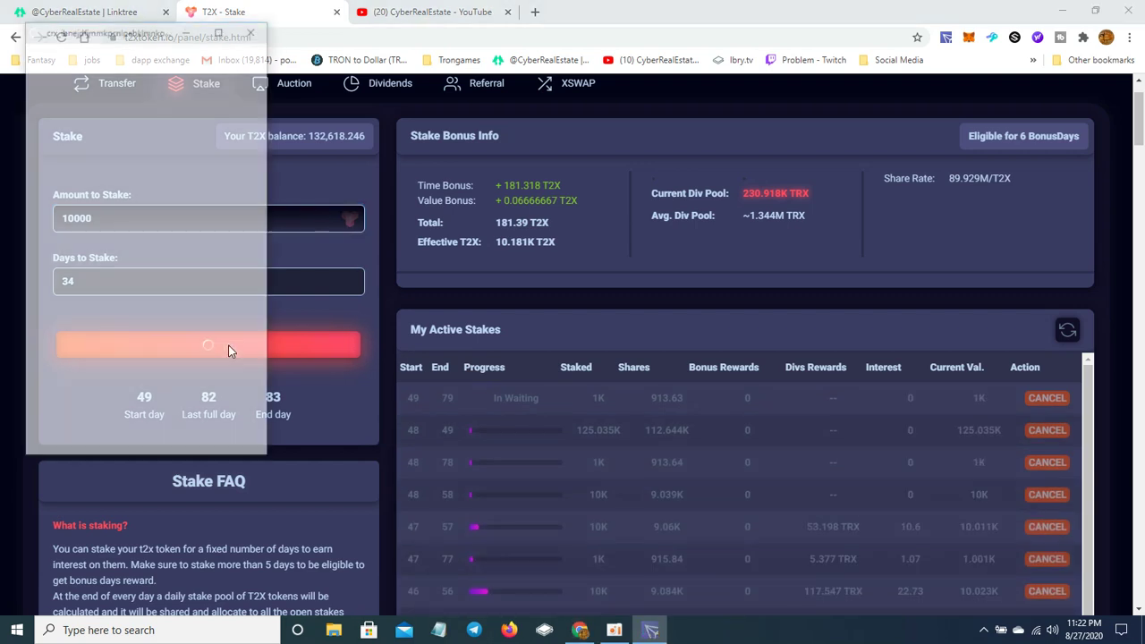
click(213, 441)
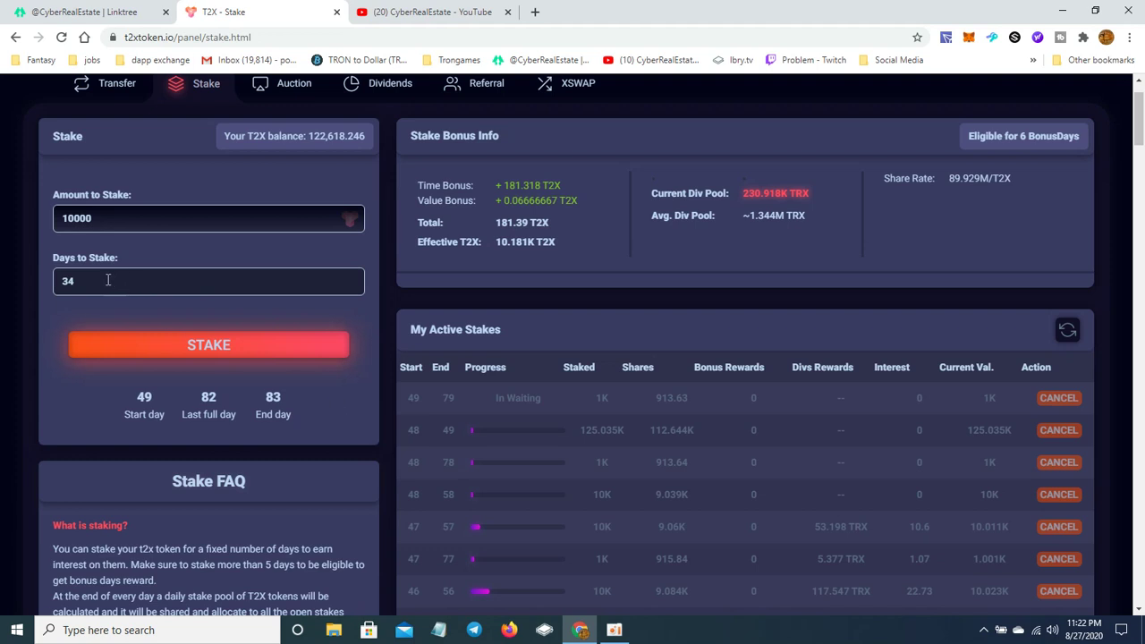
drag(109, 281, 10, 277)
- Stake 10000 T2X for 10 days, approve it, and refresh My Active Stakes
text(1)
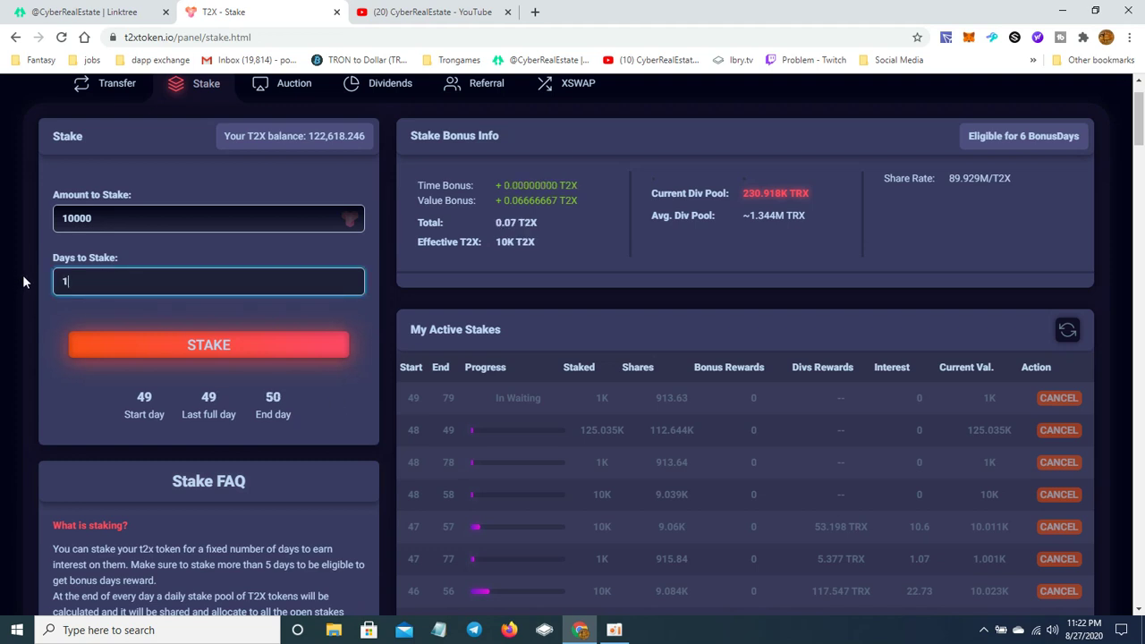
text(0)
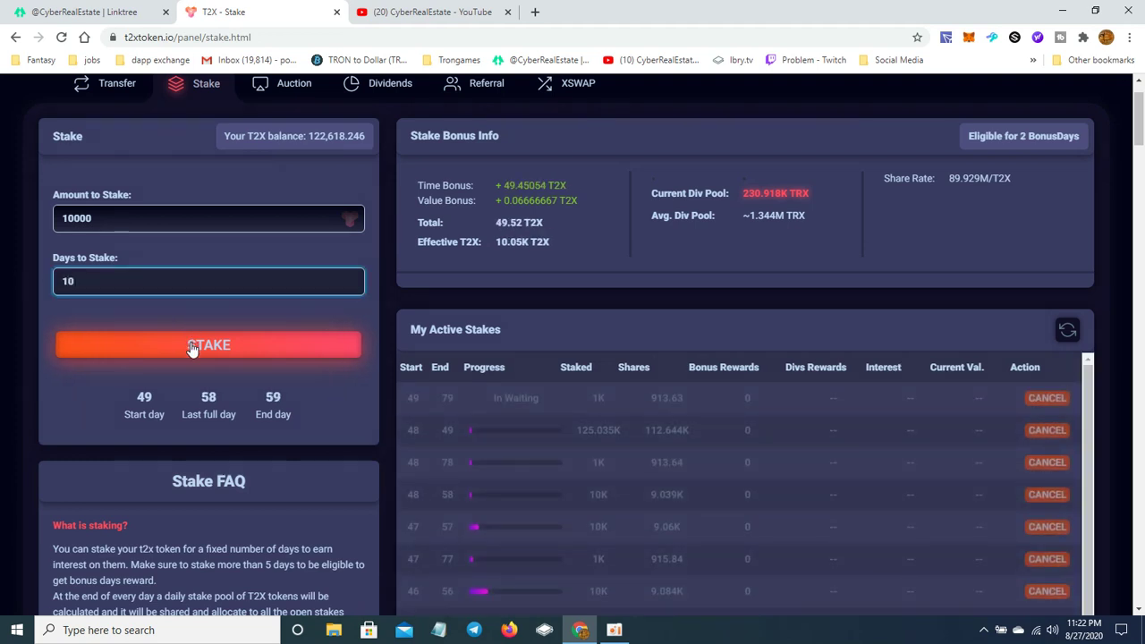
click(184, 352)
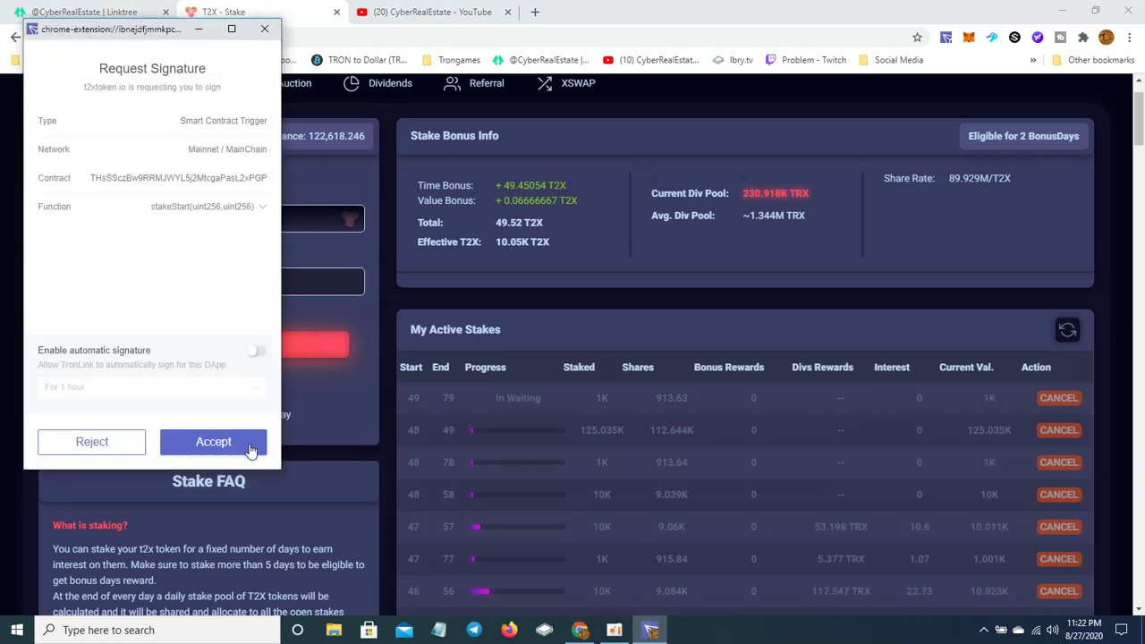
click(251, 450)
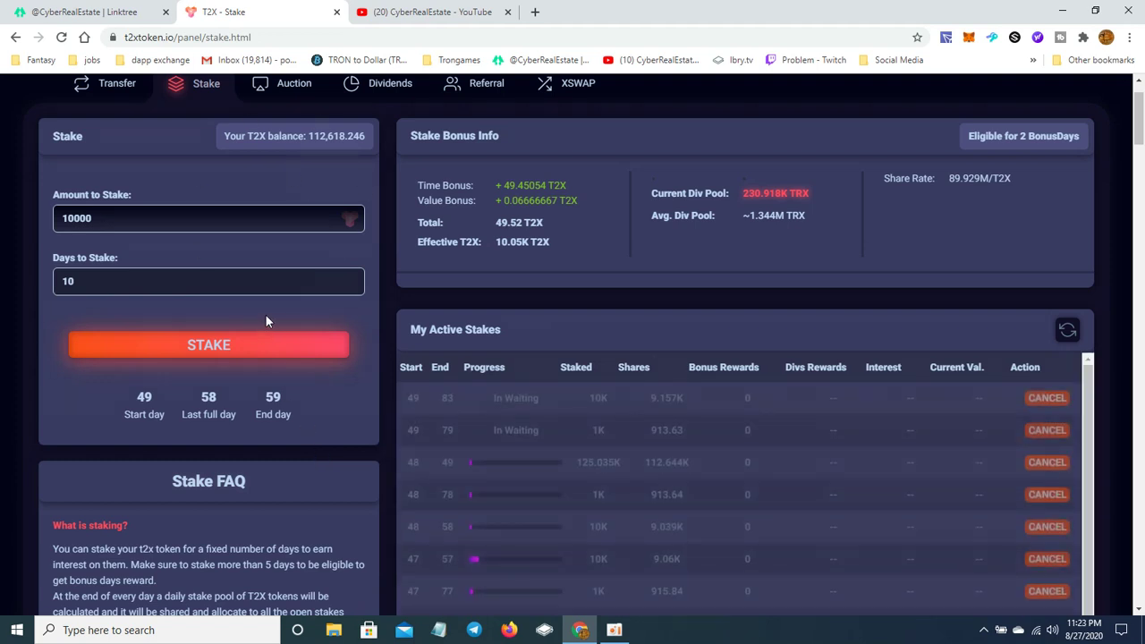
drag(107, 286, 4, 277)
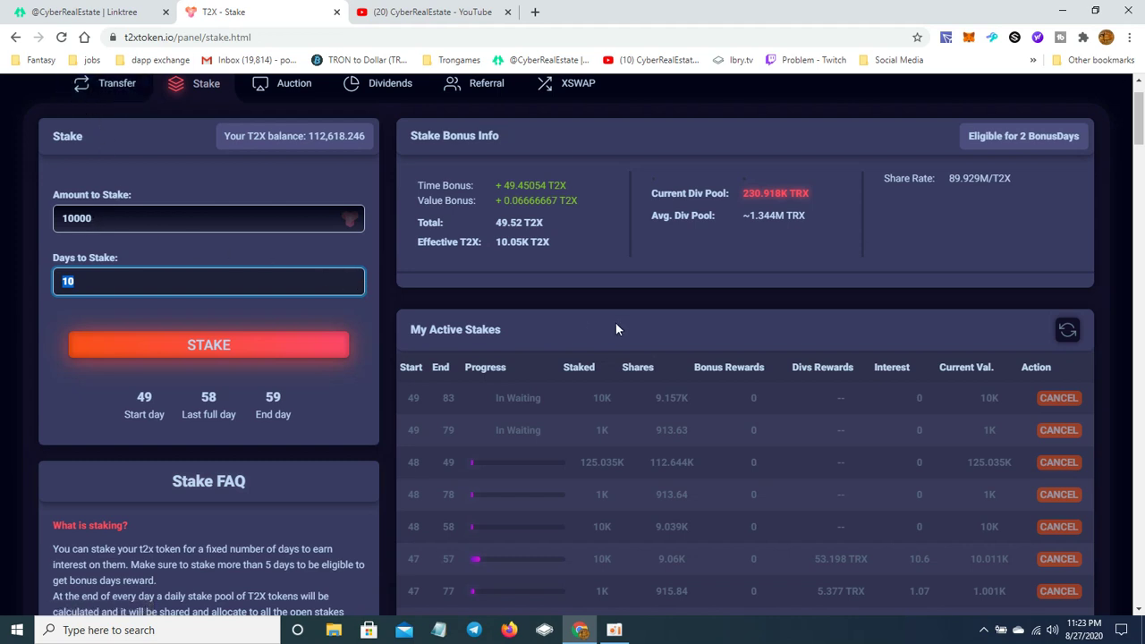
click(1065, 332)
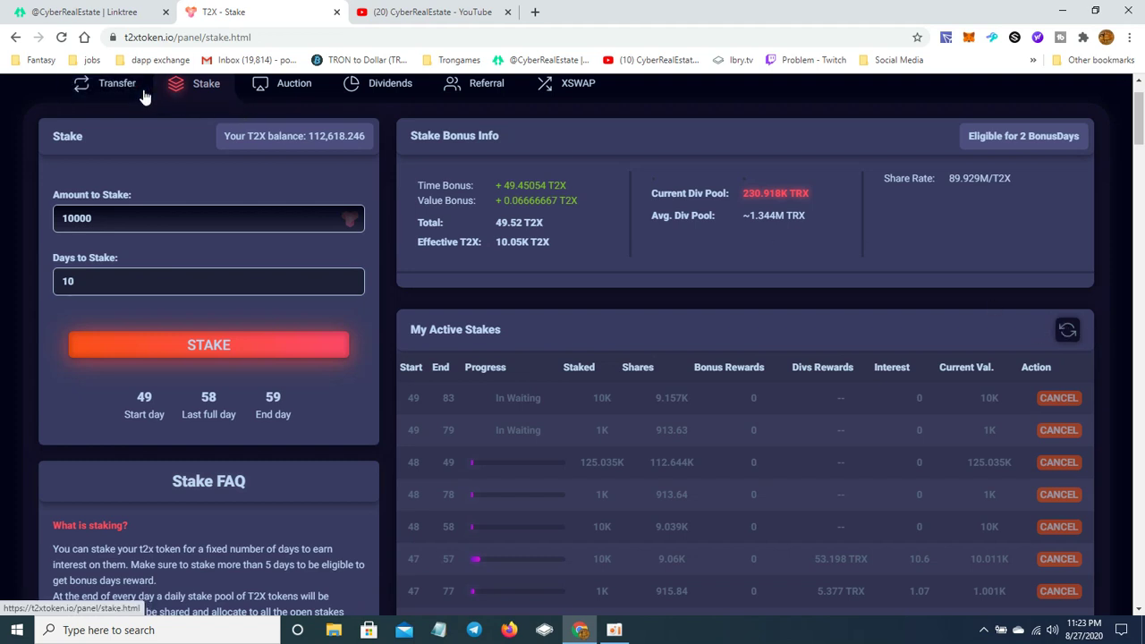
- Reload, then reopen the T2X Staking Portal through the Linktree T2X link
click(59, 40)
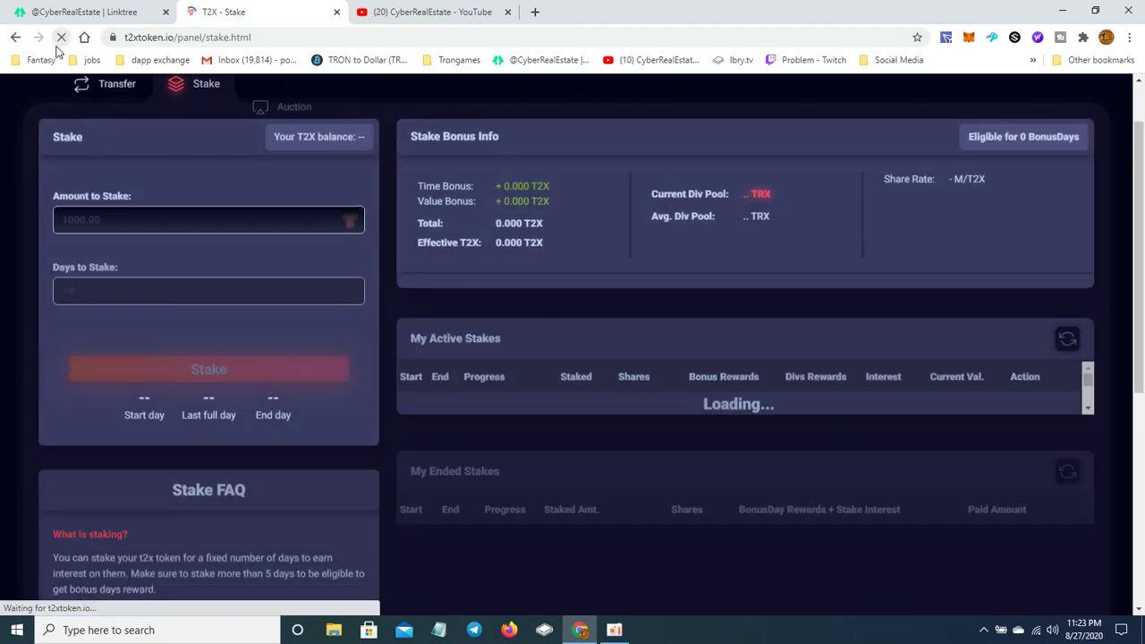
key(ctrl+Tab)
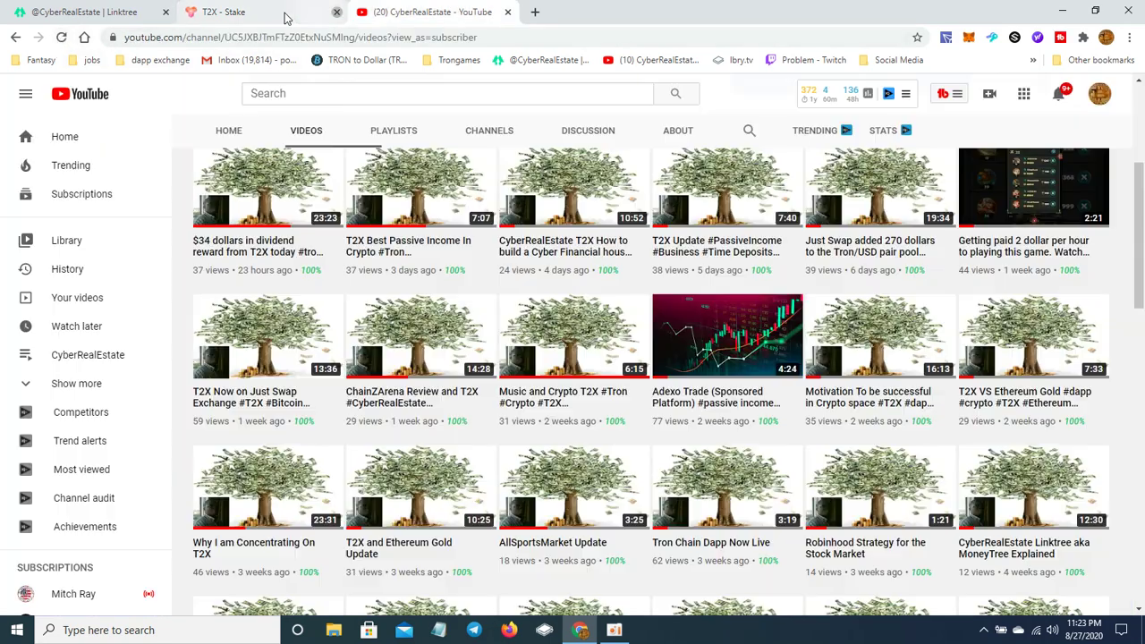
click(111, 11)
click(322, 153)
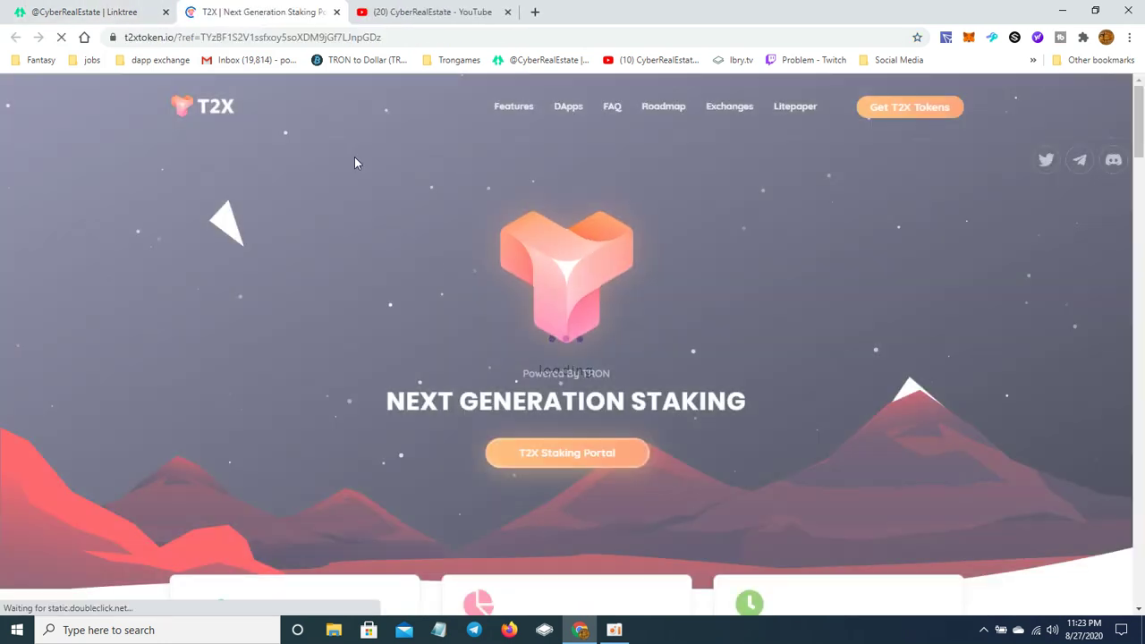
click(567, 460)
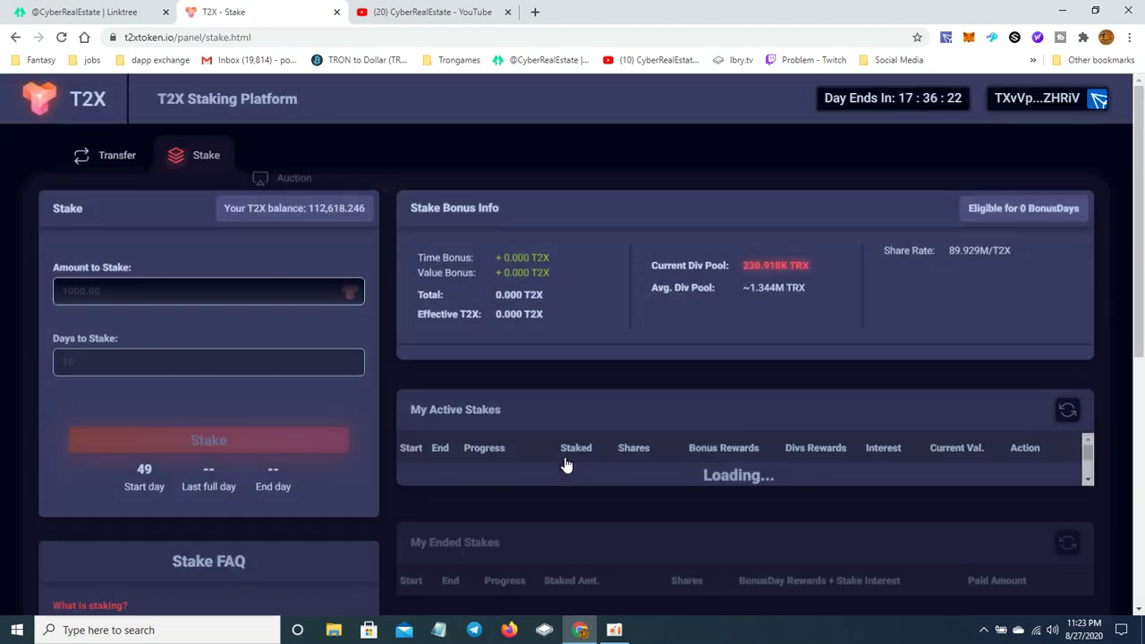
- Stake 112,618 T2X for 1 day and approve the transaction in TronLink
click(205, 361)
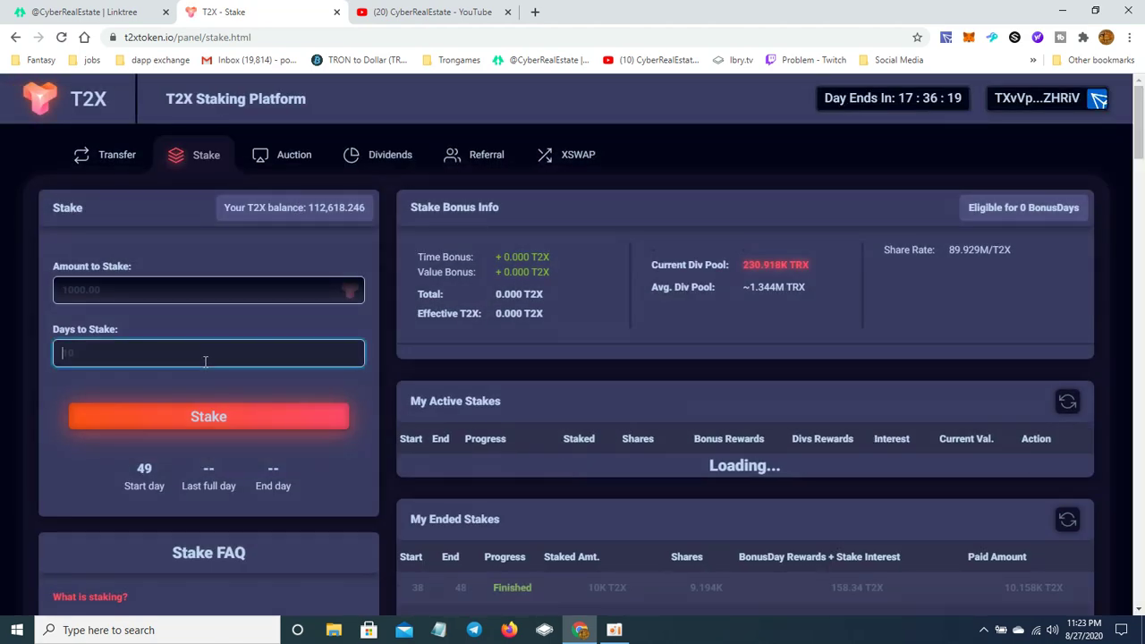
text(1)
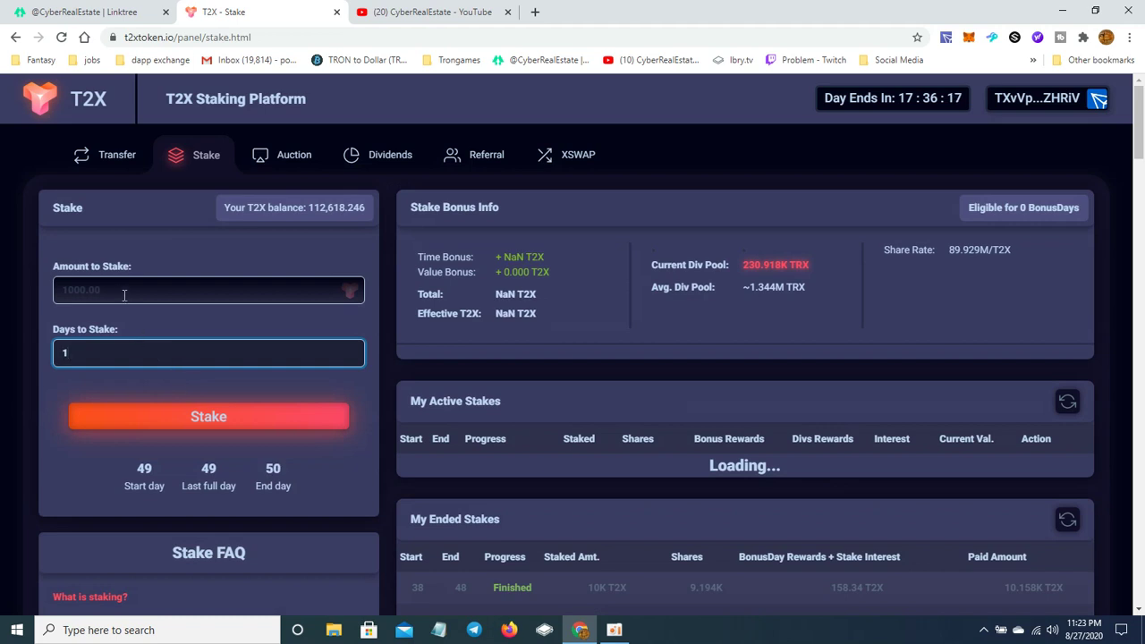
click(123, 290)
text(1)
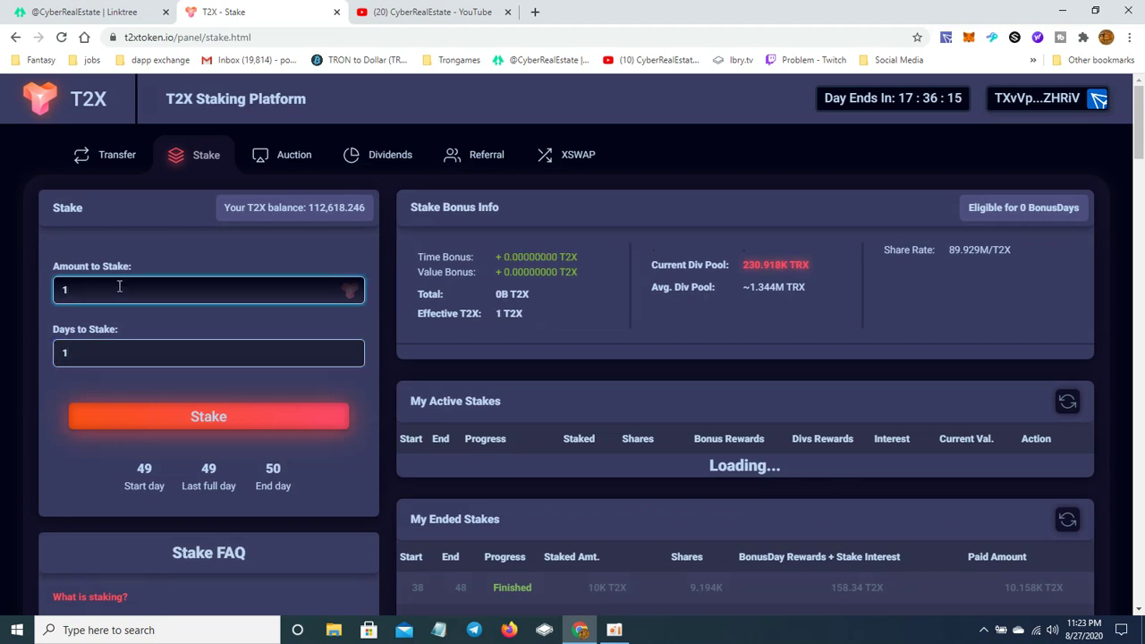
text(12)
text(61)
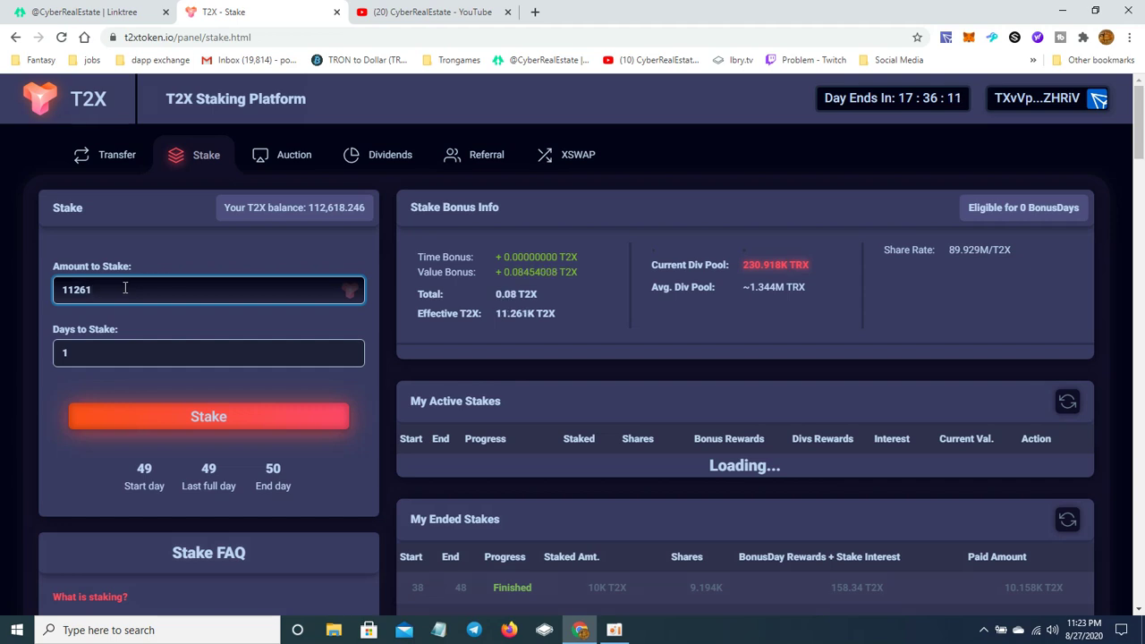
text(8)
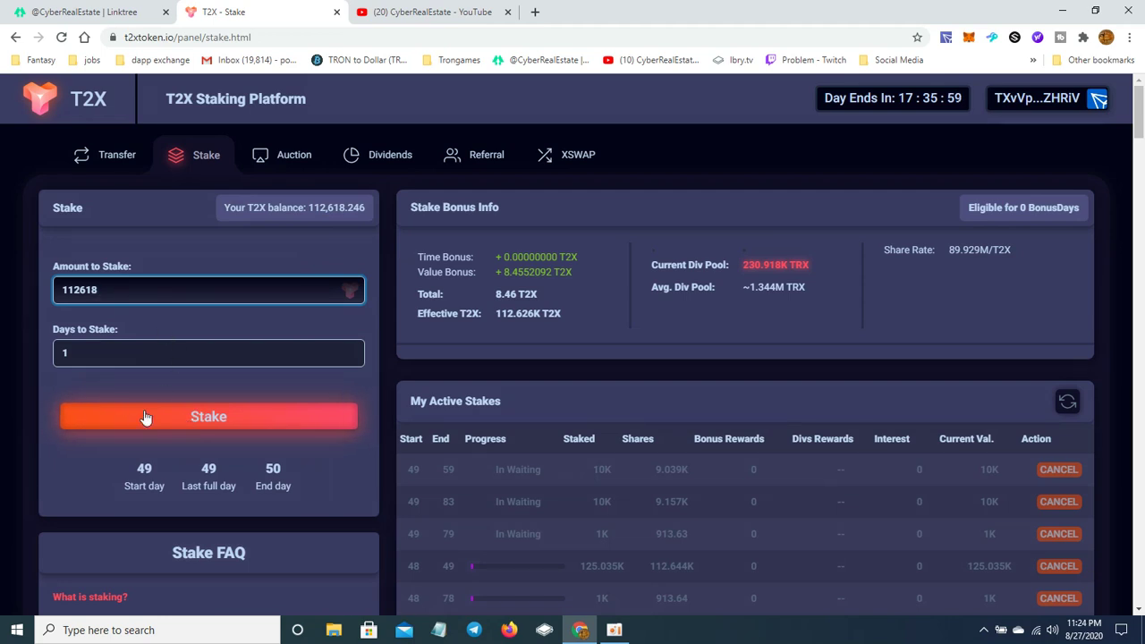
scroll(364, 456, down, 1)
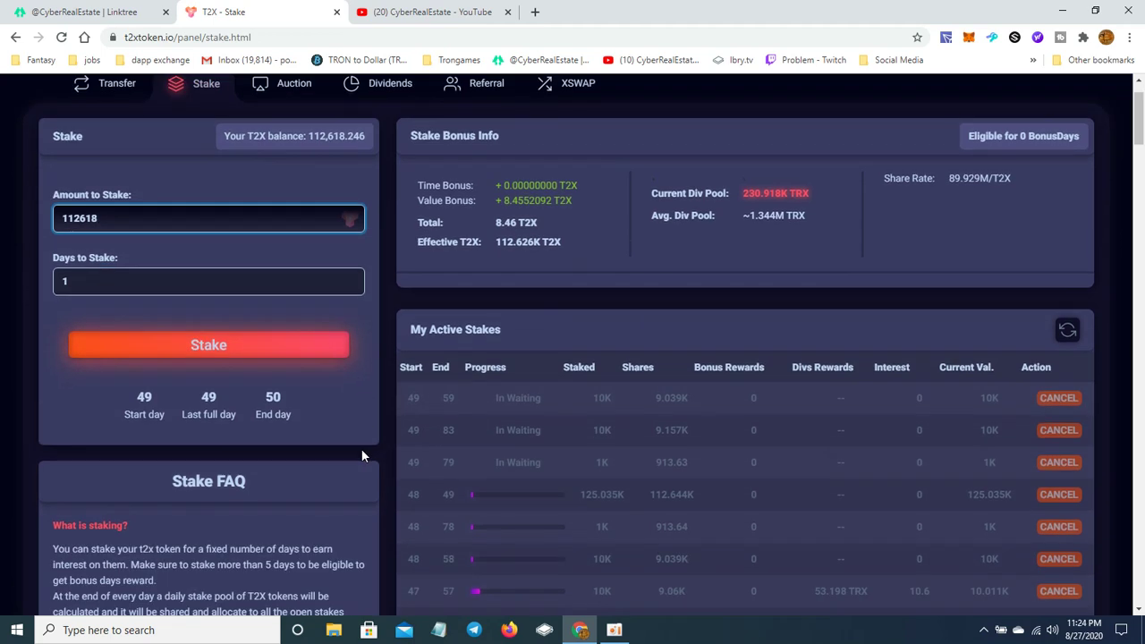
scroll(351, 445, up, 1)
click(268, 420)
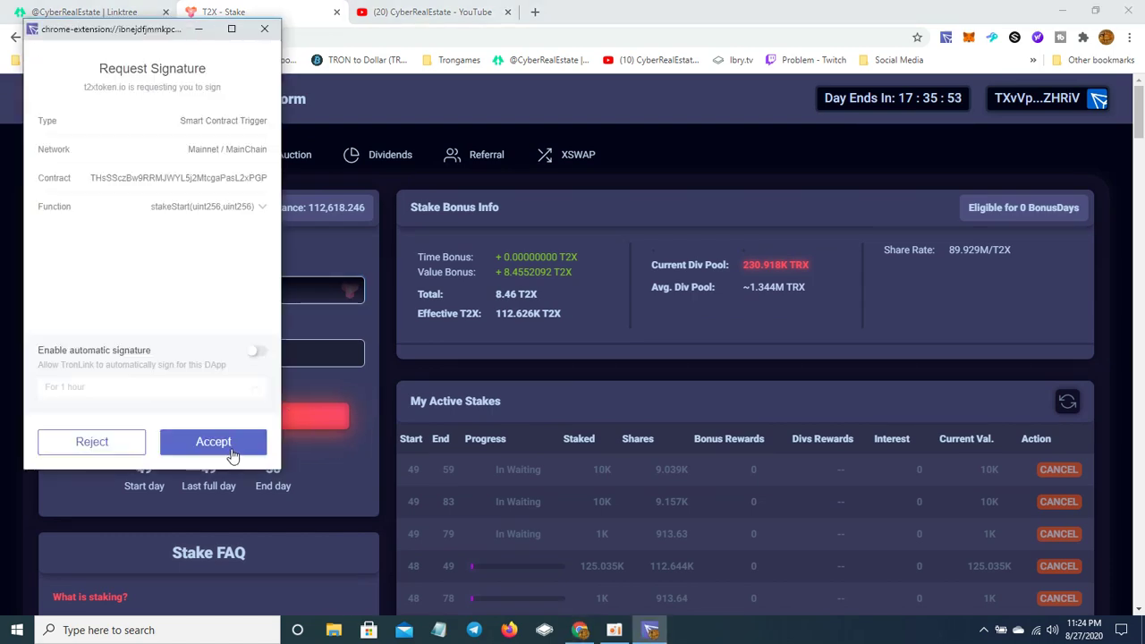
click(227, 444)
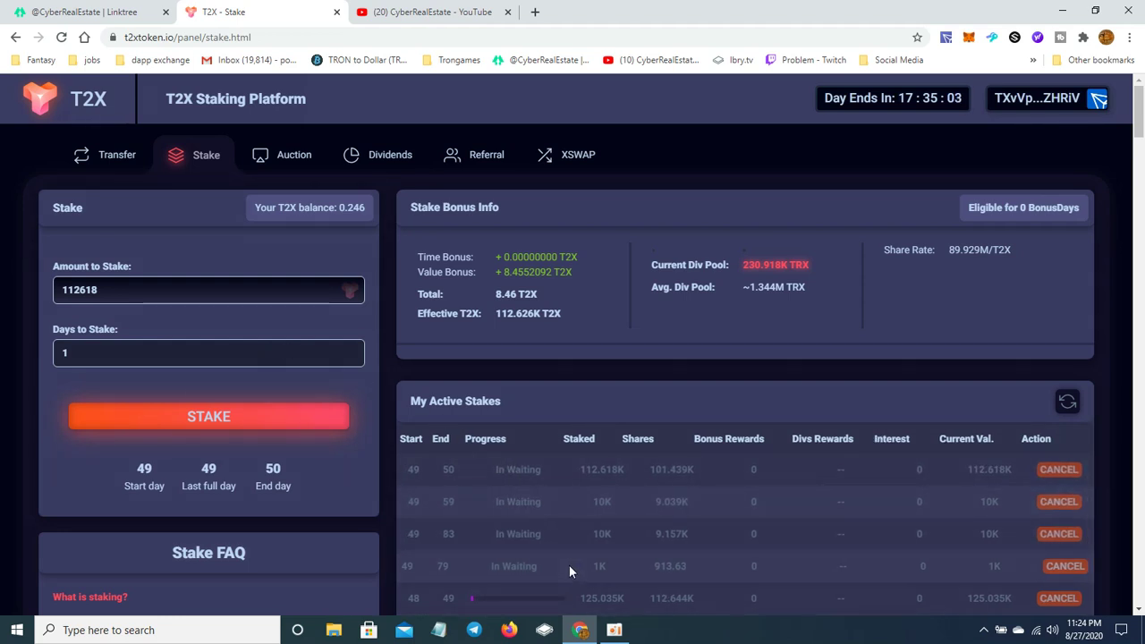
scroll(569, 564, down, 1)
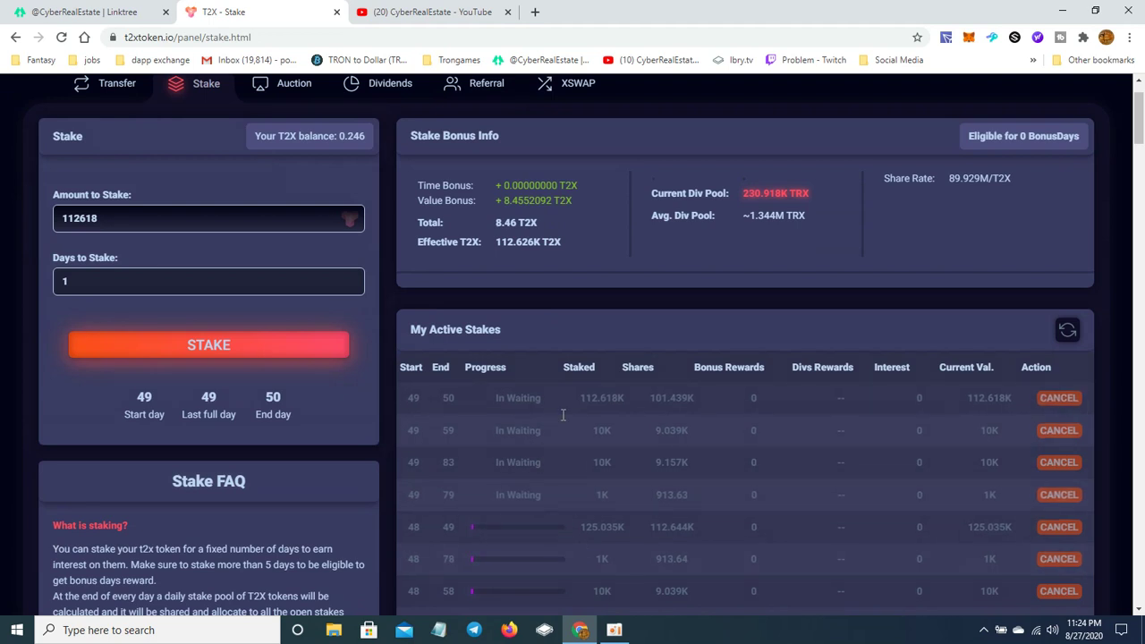
- Scroll through My Active Stakes, then show the TronLink wallet's token balances
scroll(609, 576, down, 1)
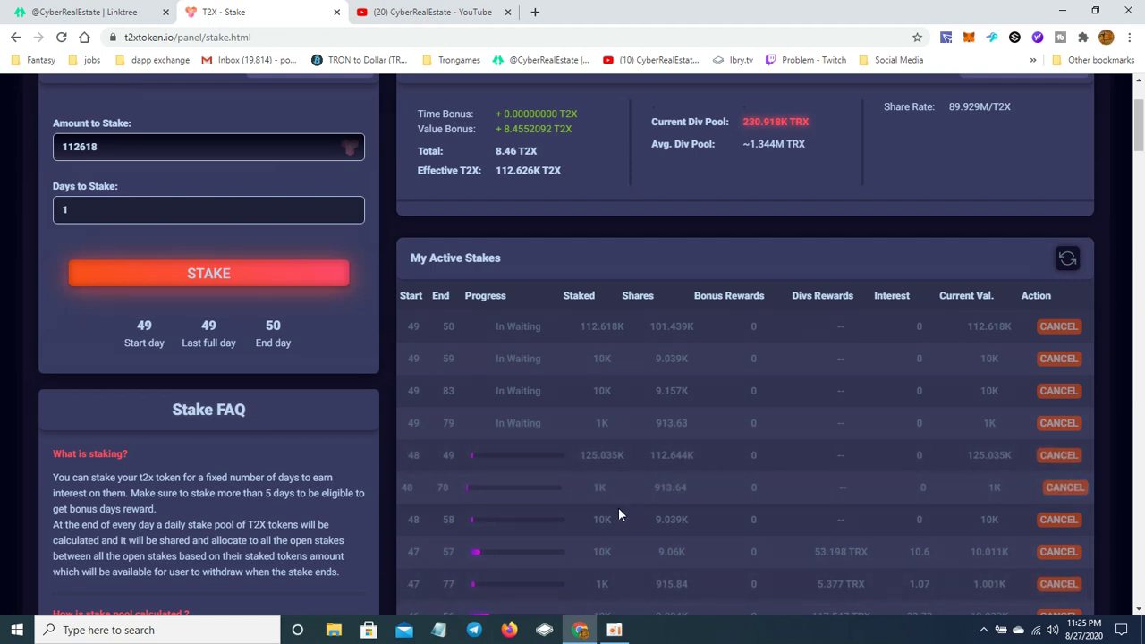
scroll(617, 507, up, 2)
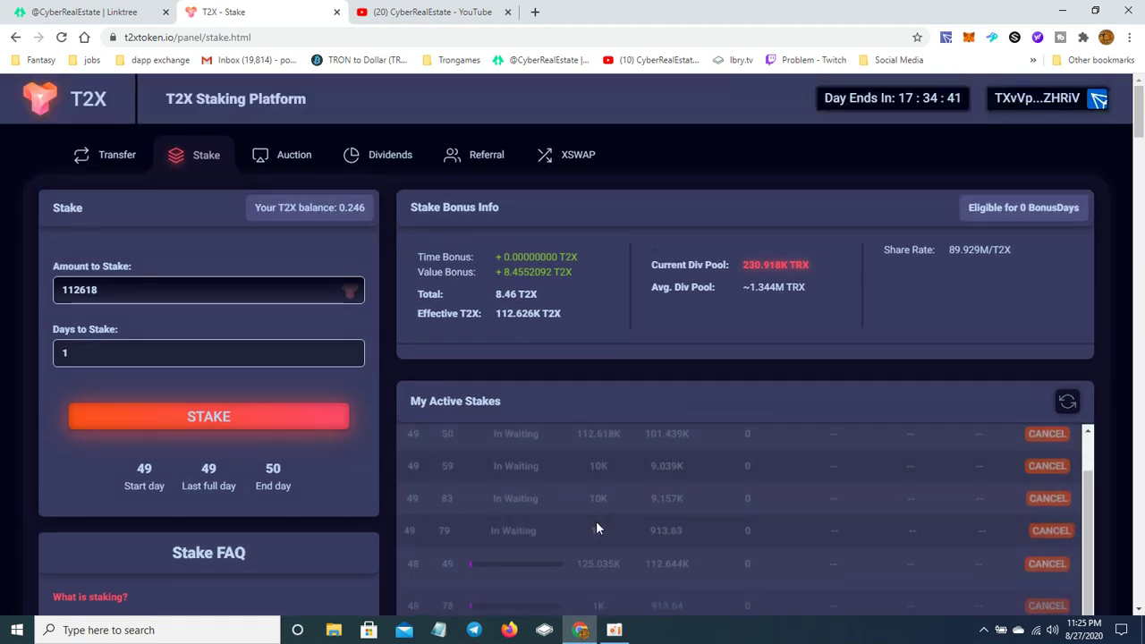
scroll(598, 510, down, 2)
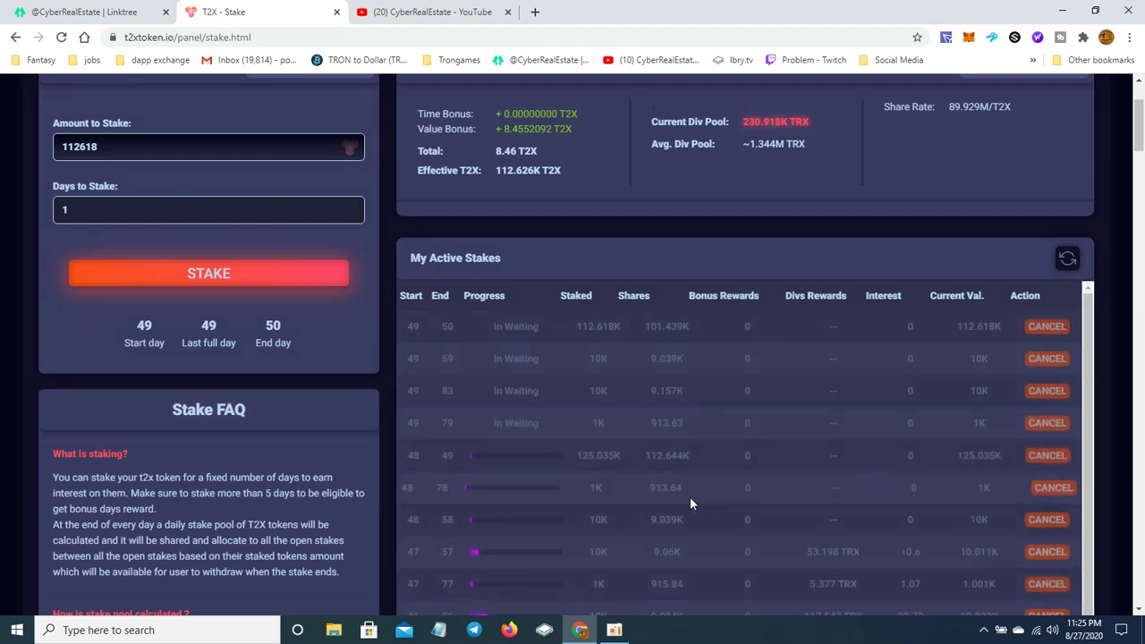
scroll(690, 496, up, 2)
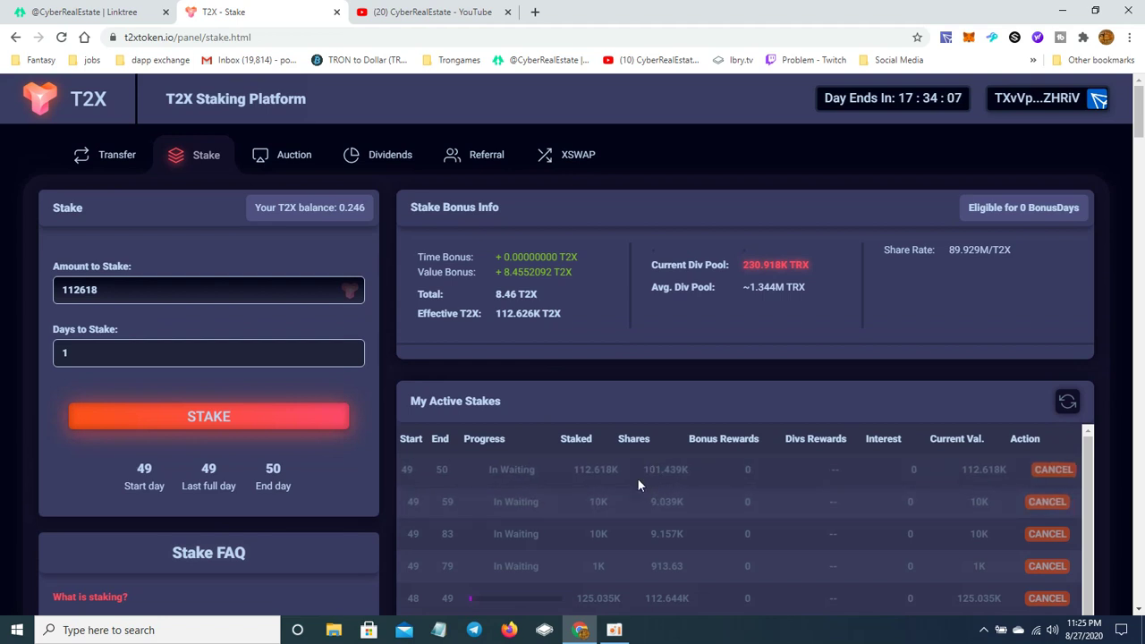
click(944, 39)
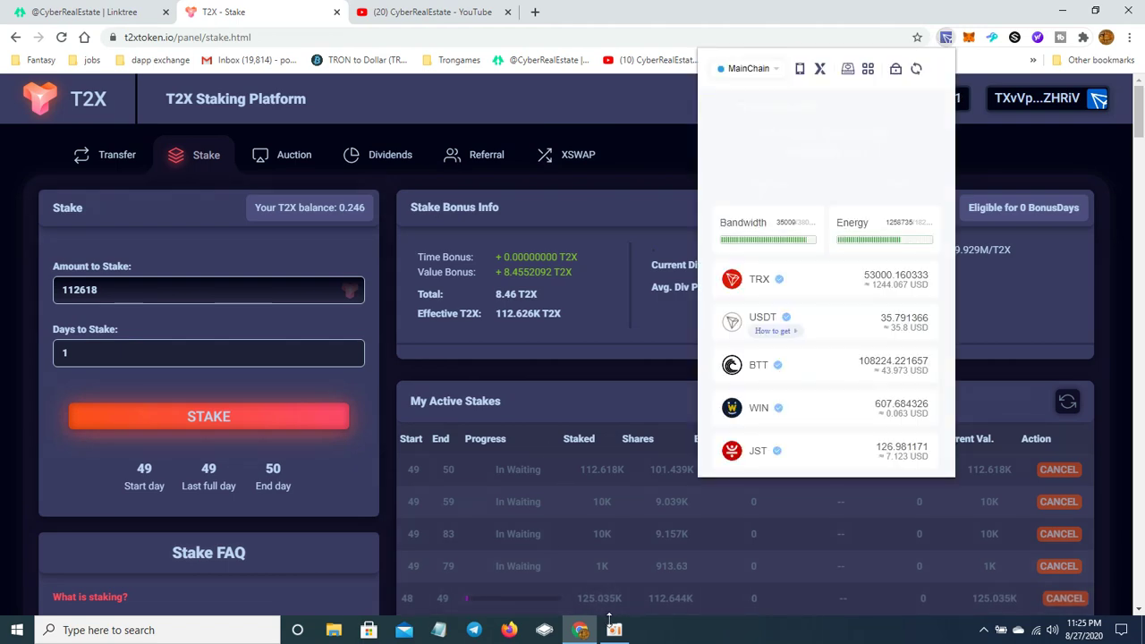
- Bring up Calculator alongside the TronLink wallet's TRX transaction history
click(615, 630)
click(638, 219)
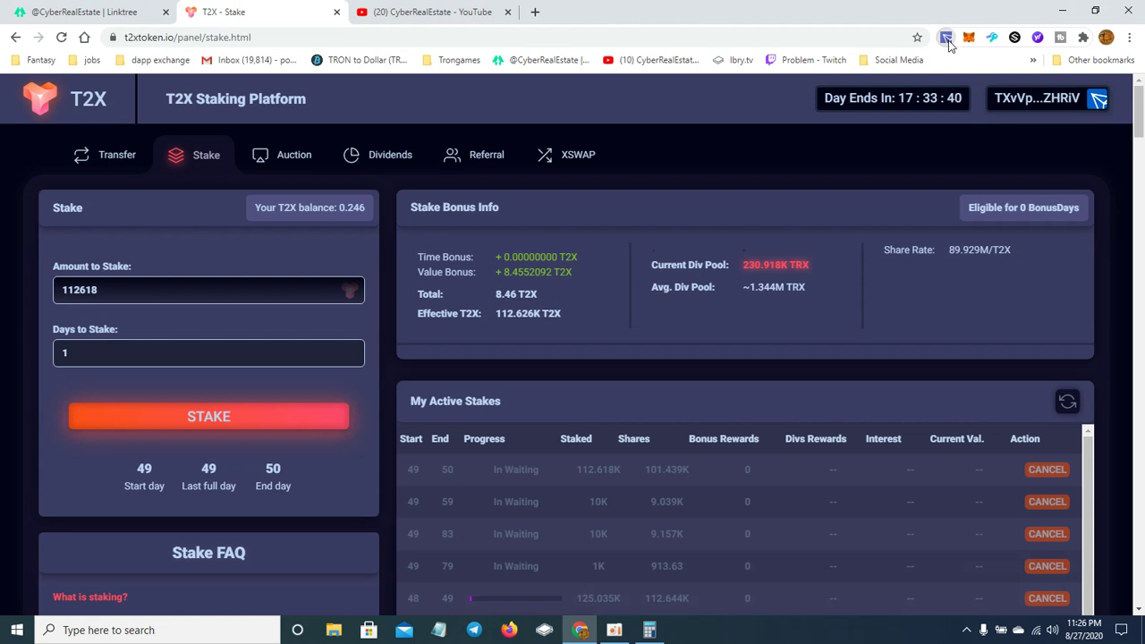
click(947, 40)
click(649, 631)
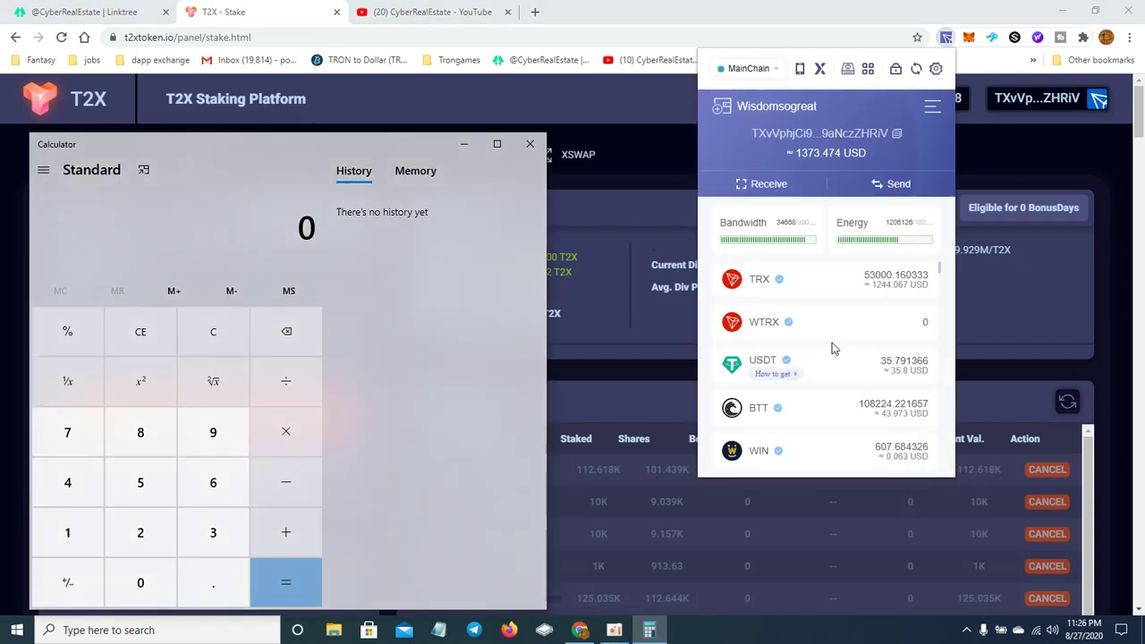
click(887, 284)
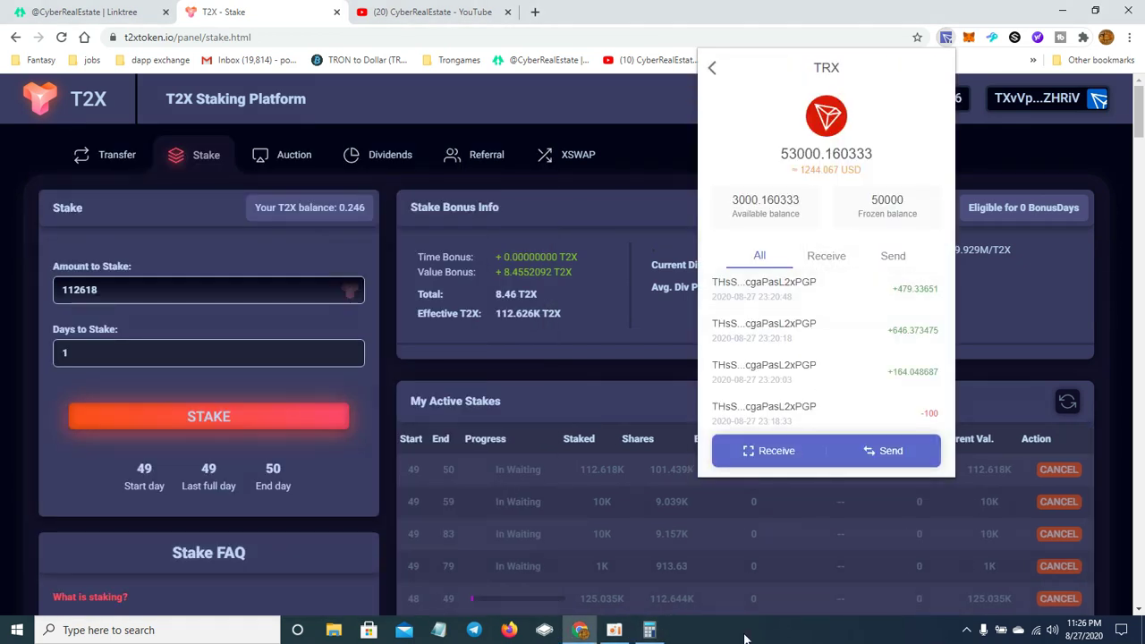
click(650, 631)
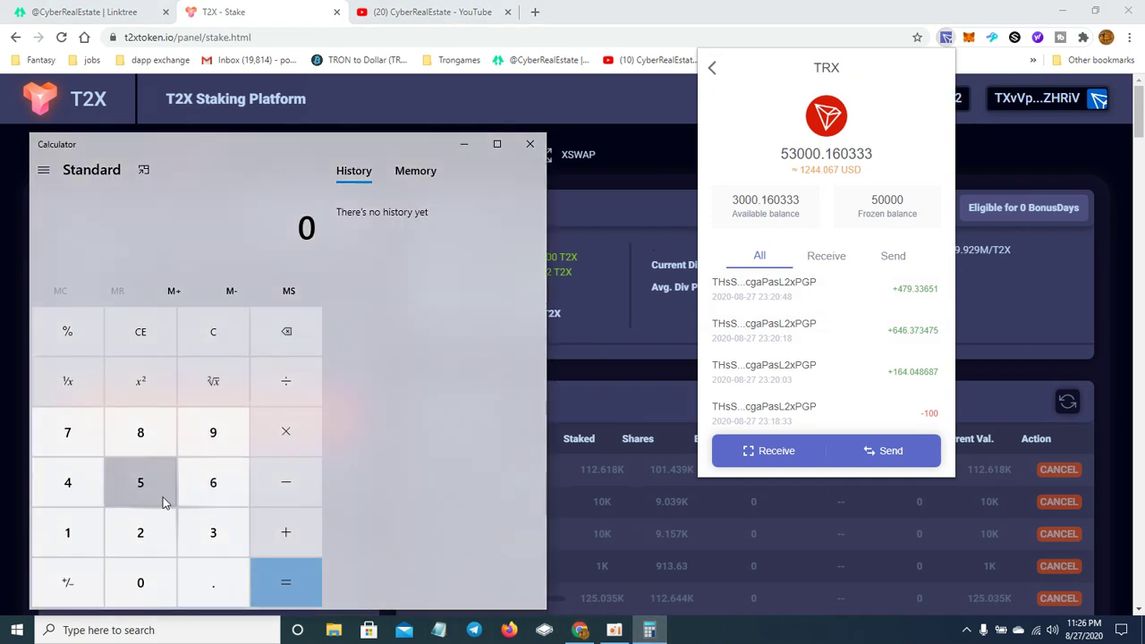
- Add the dividends 479 + 646 + 164 in Calculator for a total of 1,289
click(68, 486)
click(65, 443)
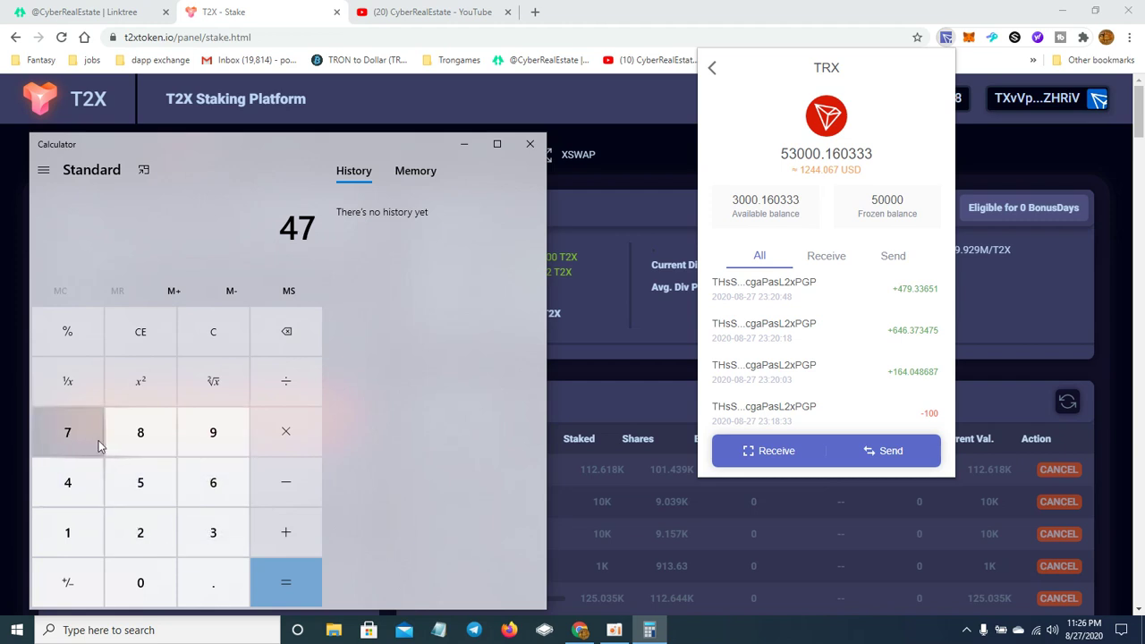
click(202, 448)
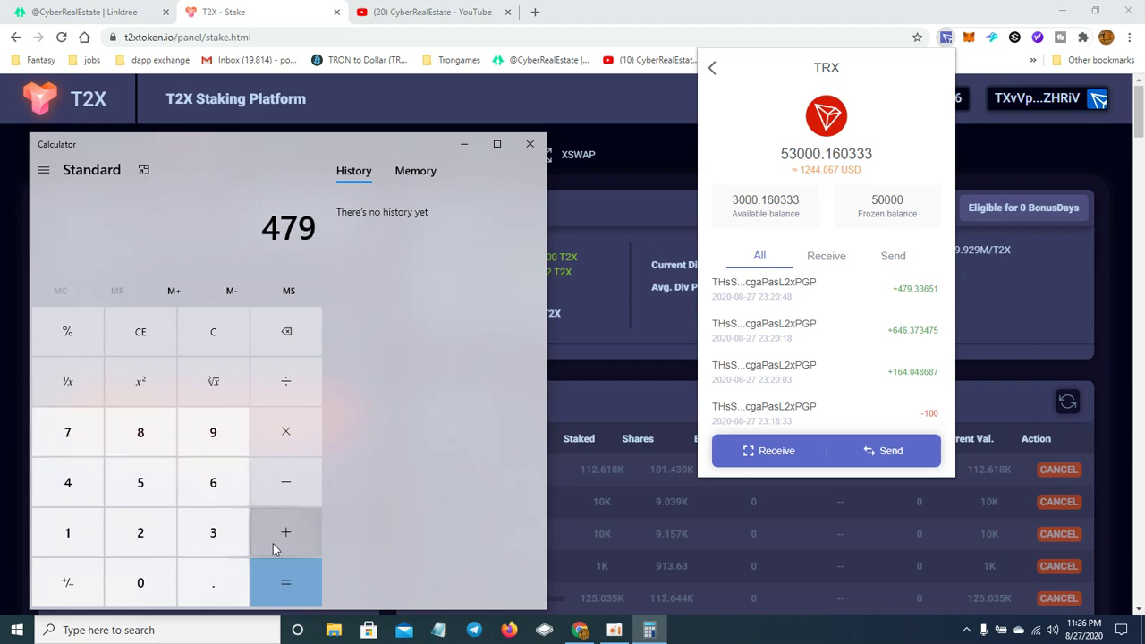
click(272, 537)
click(211, 477)
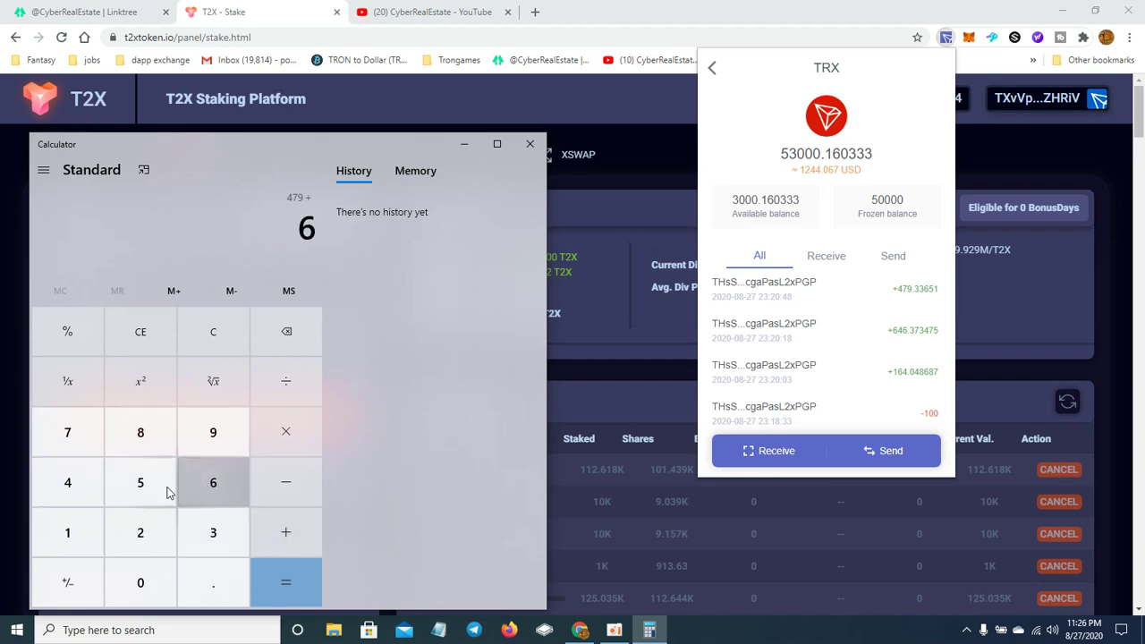
click(83, 486)
click(213, 482)
click(291, 542)
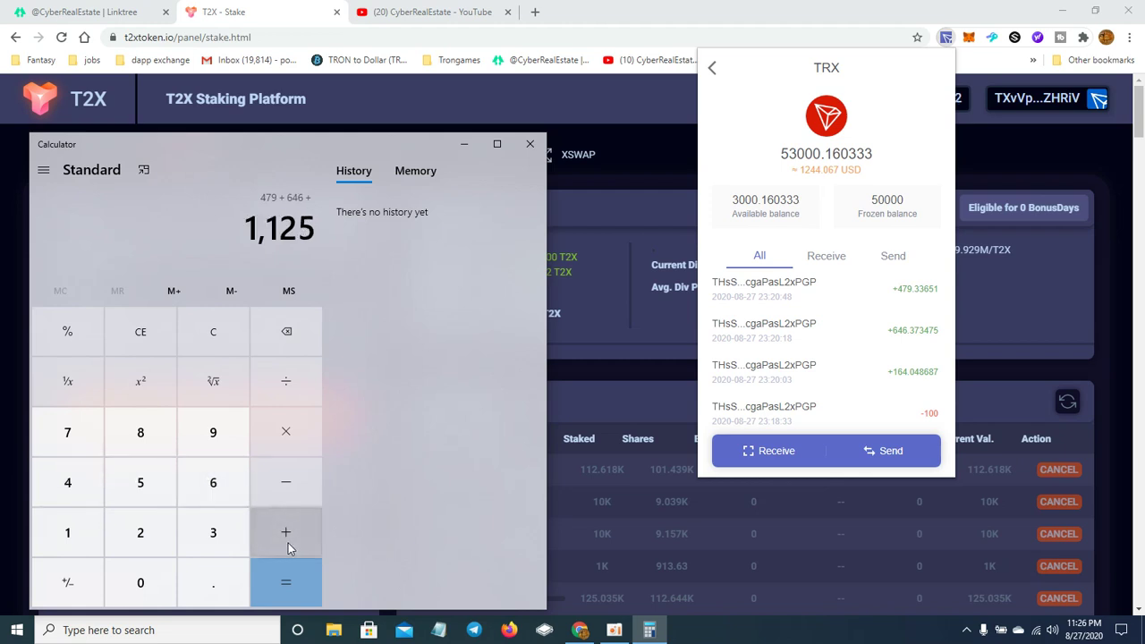
click(59, 532)
click(224, 484)
click(88, 489)
click(269, 577)
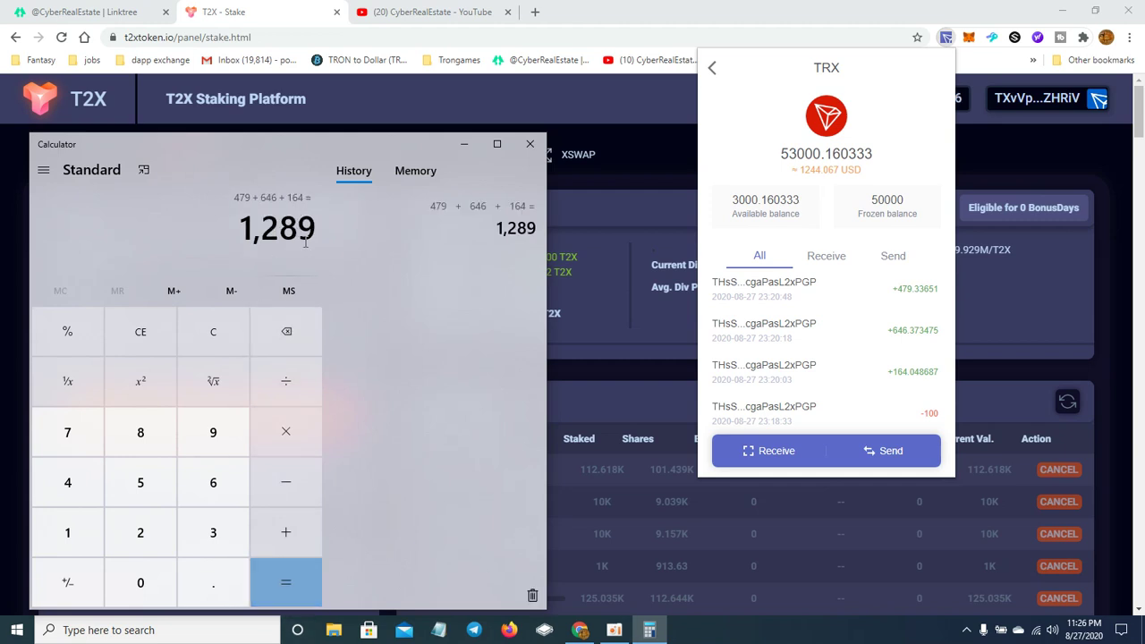
- Open BitcoinsPrice's Tron to US dollar converter and recheck the 1,289 total in Calculator
click(74, 16)
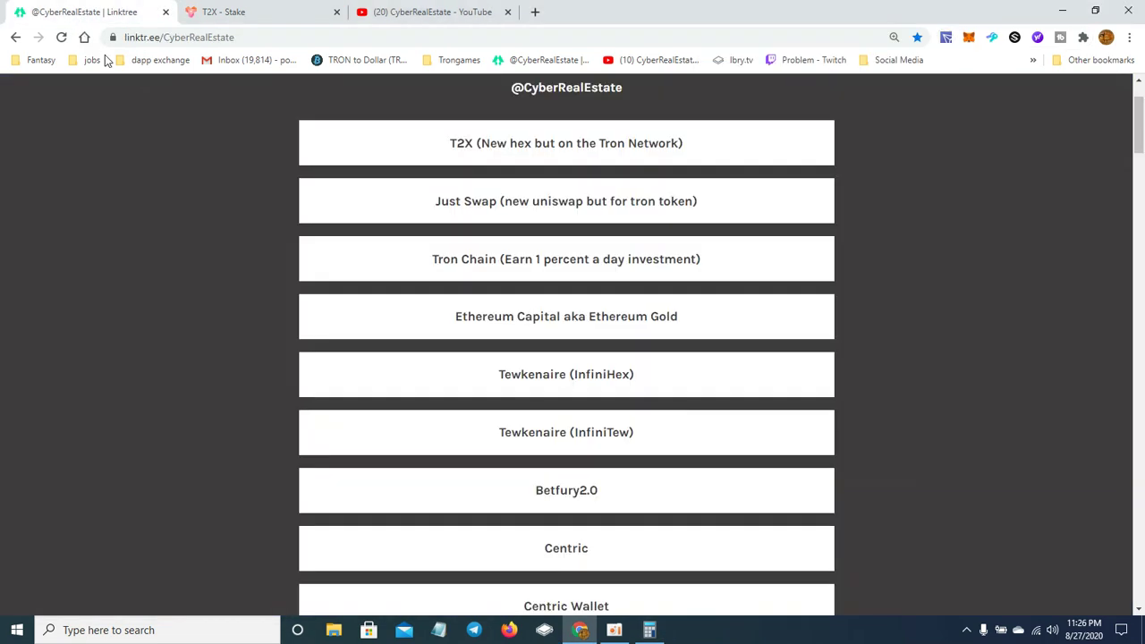
scroll(684, 501, down, 2)
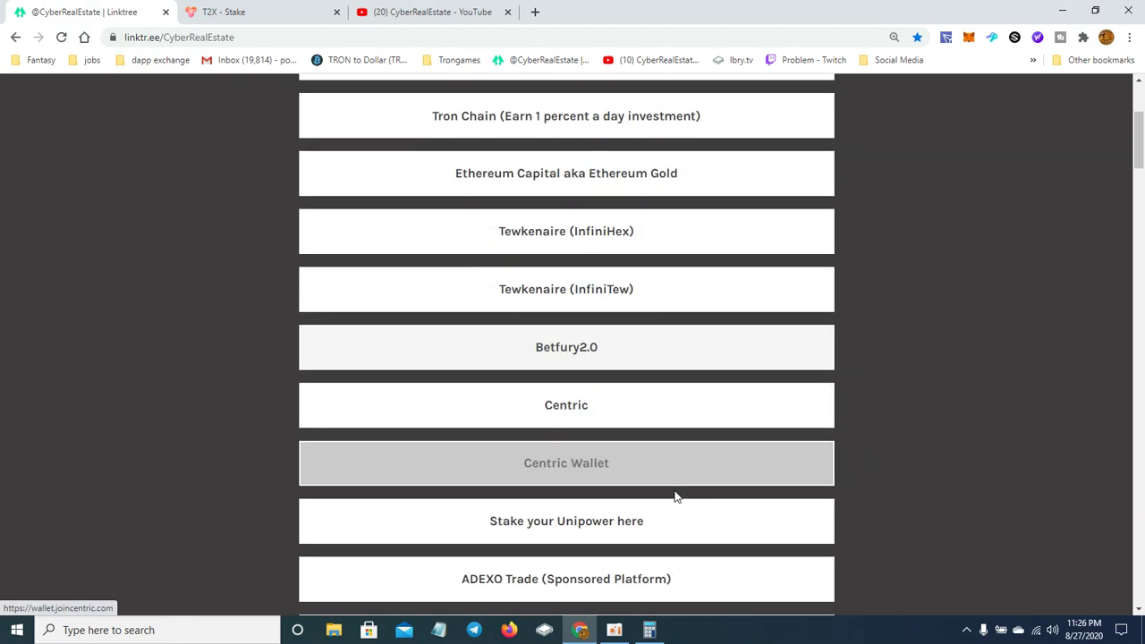
scroll(675, 494, down, 2)
scroll(662, 494, down, 2)
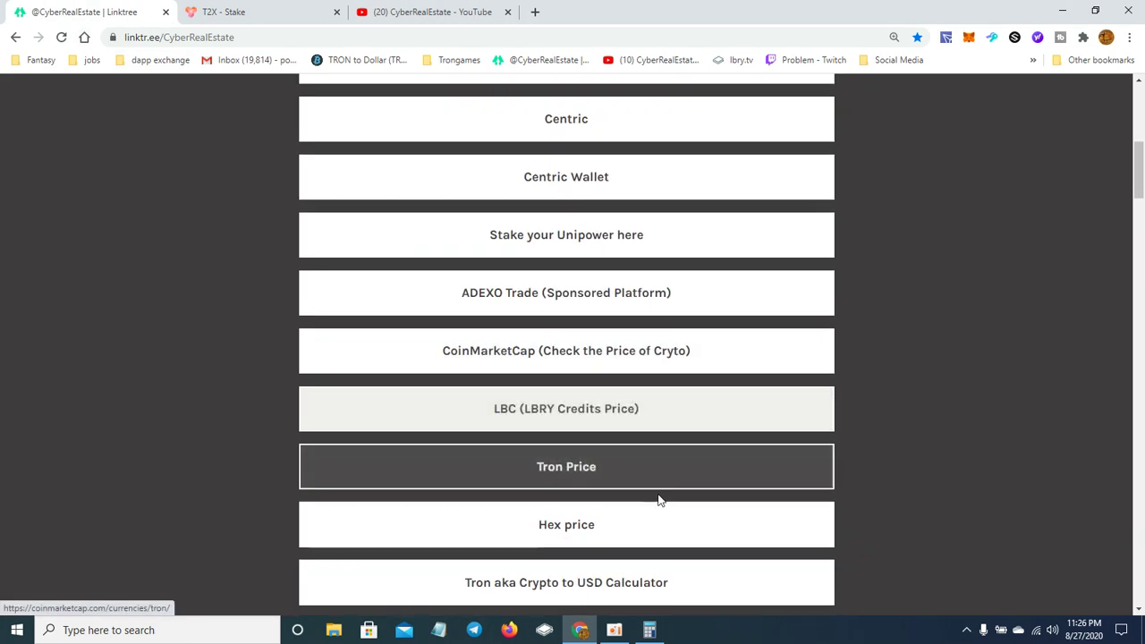
click(635, 585)
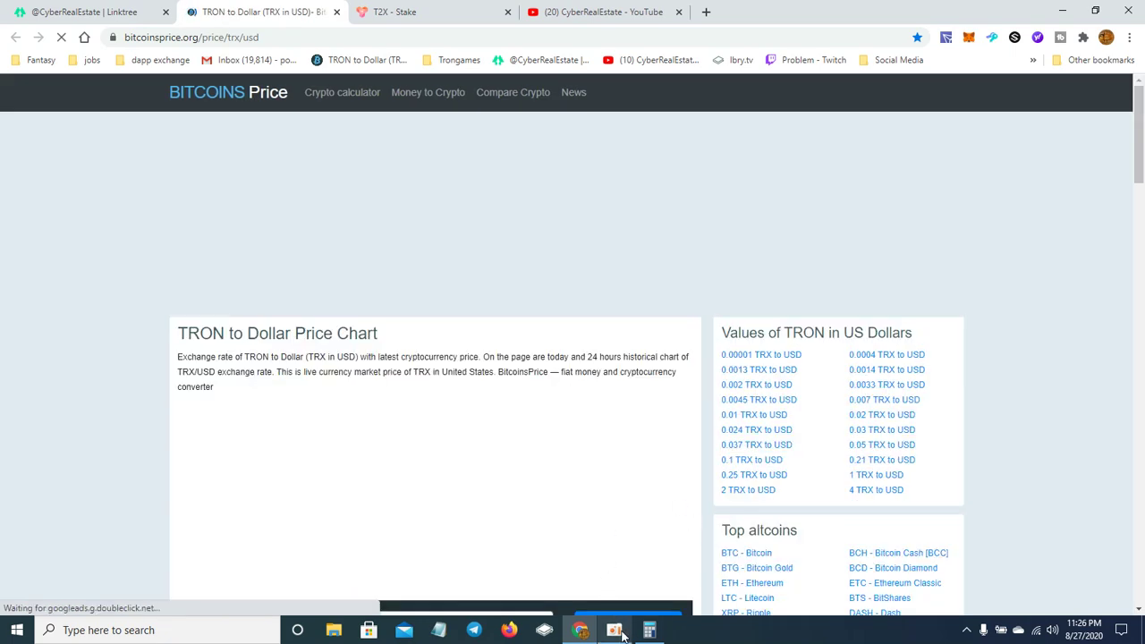
click(615, 628)
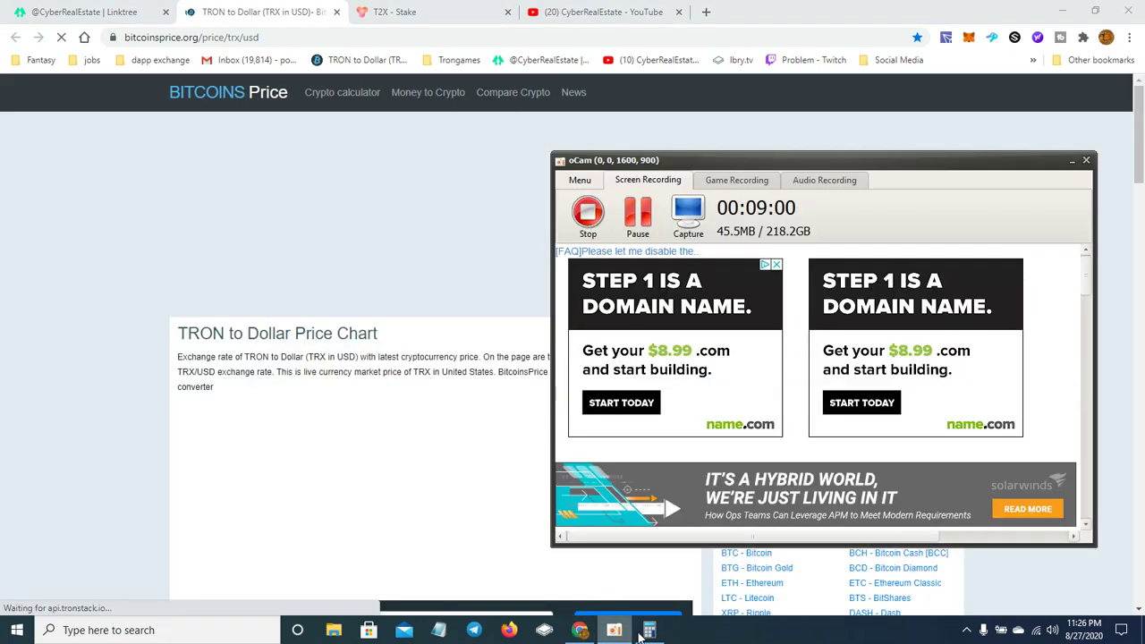
click(649, 630)
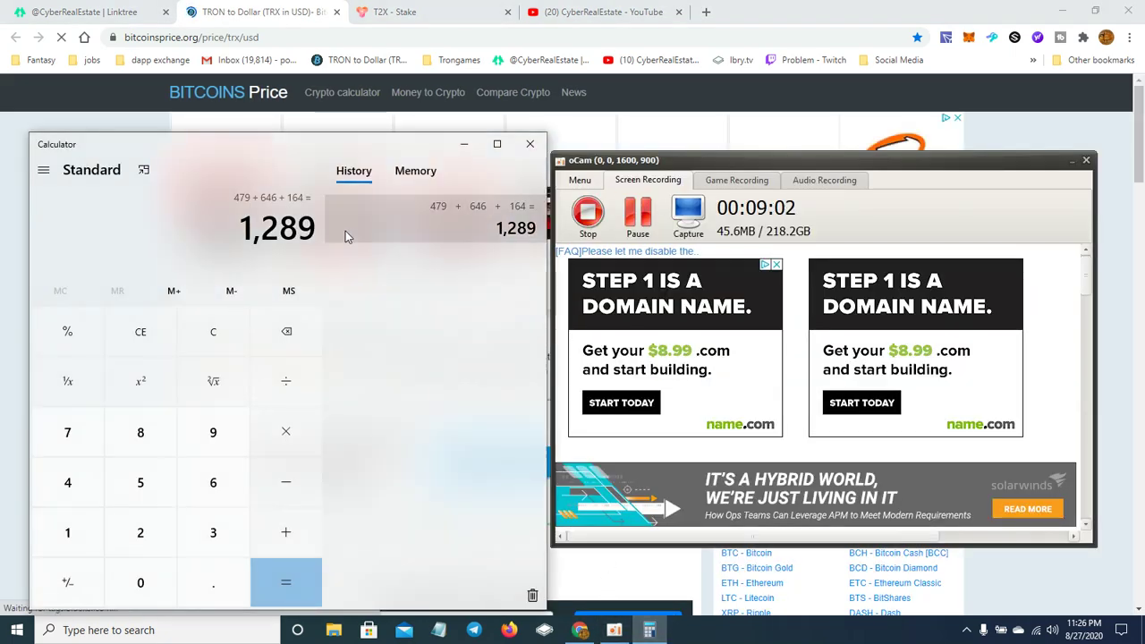
click(1076, 132)
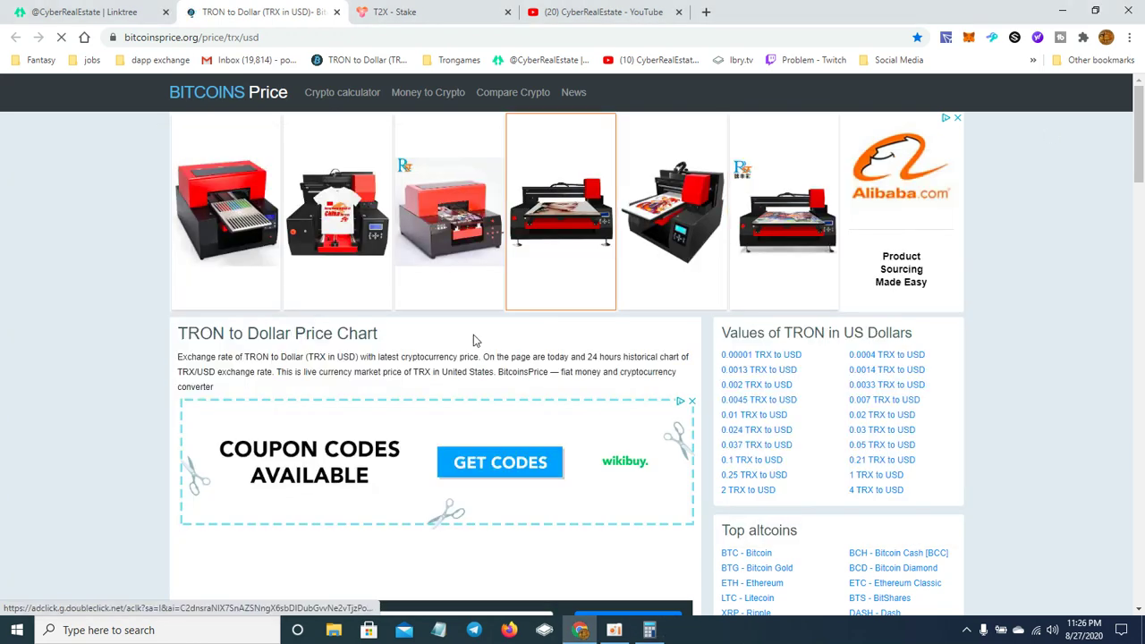
scroll(353, 429, down, 3)
- Convert 1289 TRX in the converter, giving about 30.25 US dollars
click(244, 344)
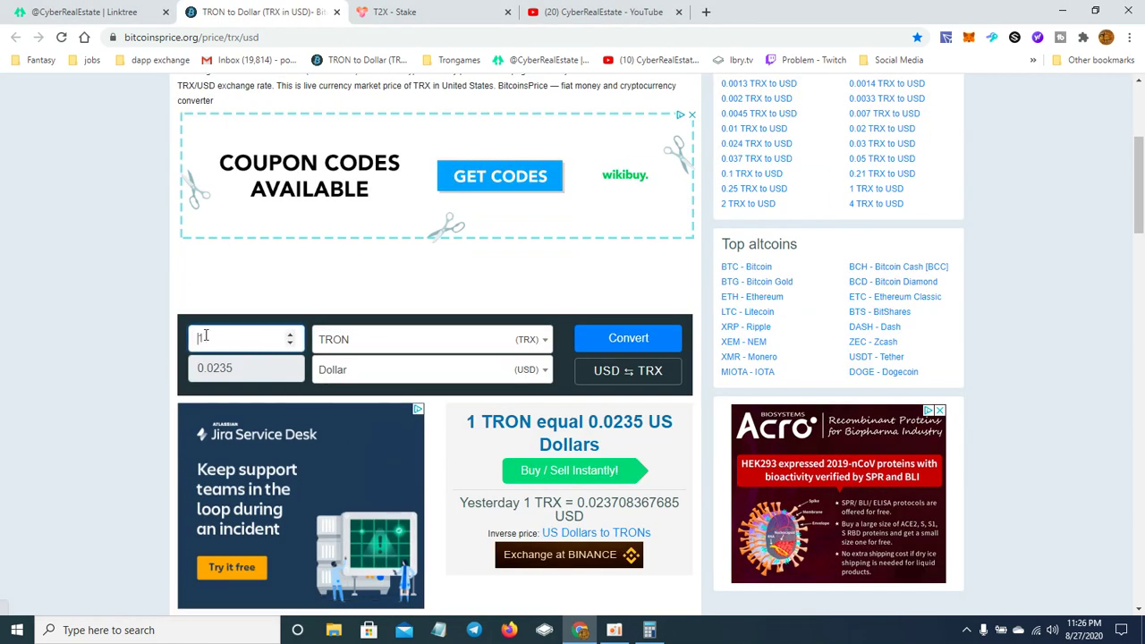
text(2)
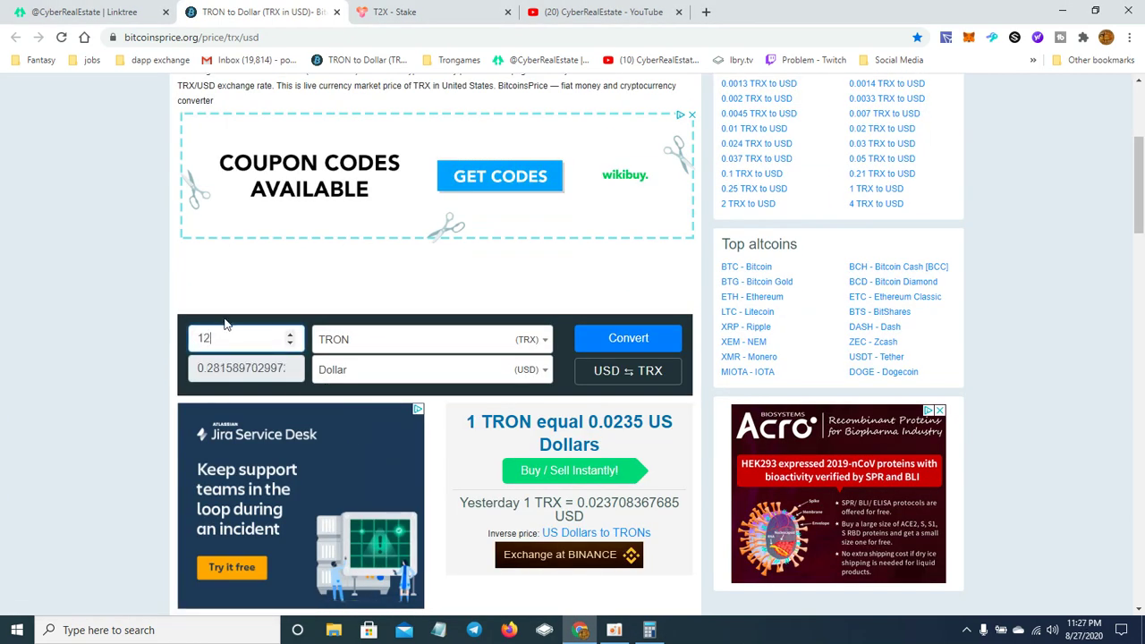
click(648, 631)
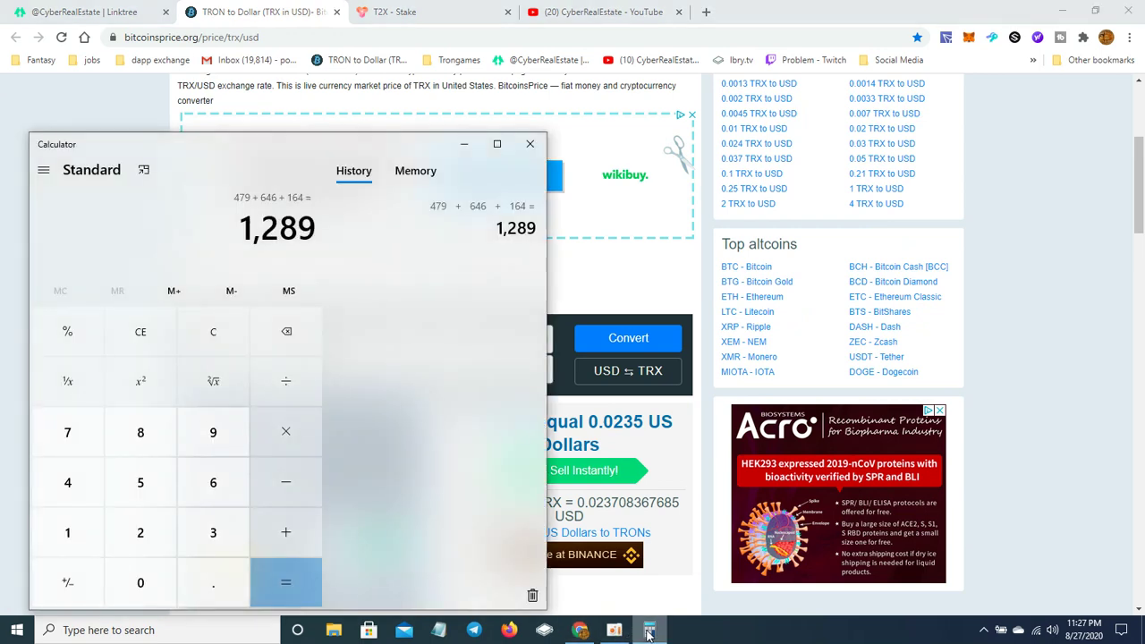
click(647, 632)
text(9)
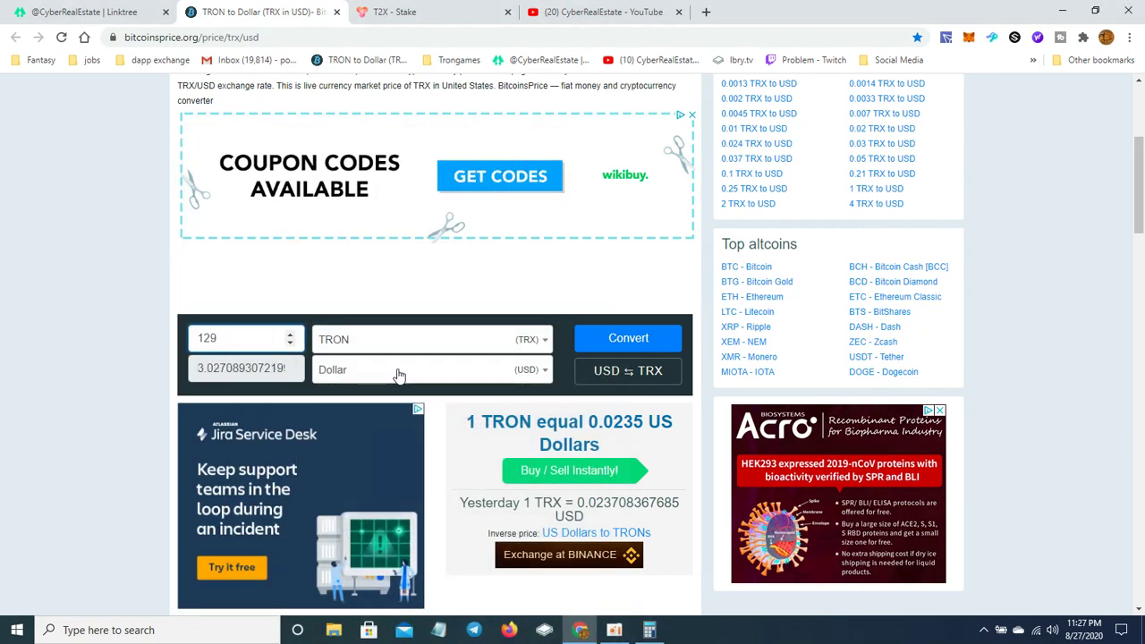
key(BackSpace)
text(8)
text(9)
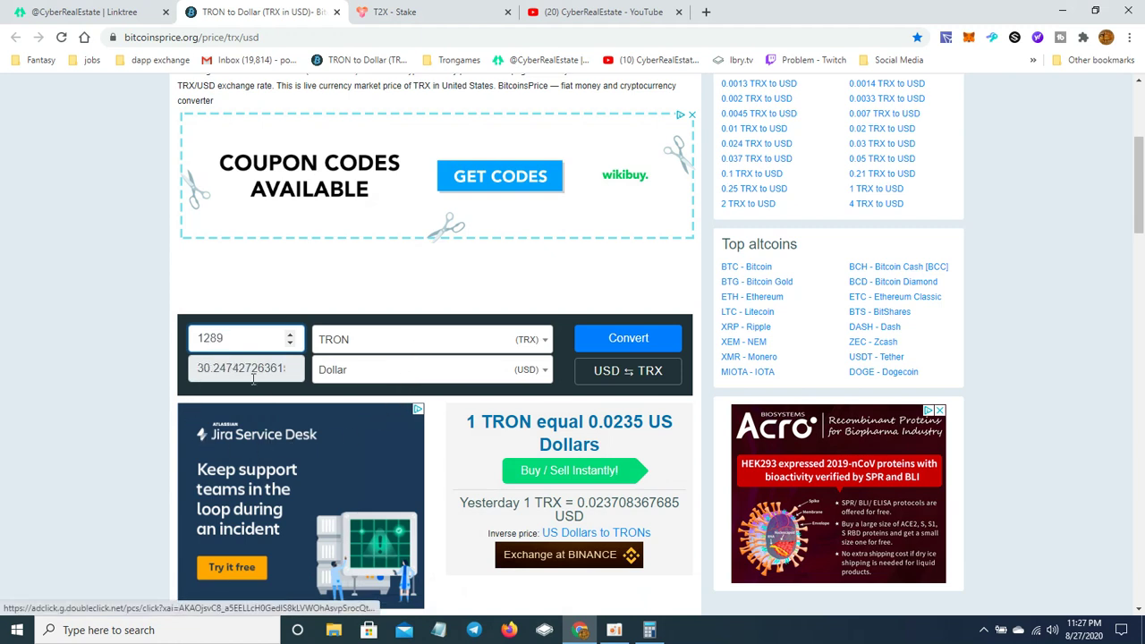
click(413, 11)
- Scroll through the active stakes and back up, with the 112.618K days 49–50 stake first
scroll(567, 546, down, 2)
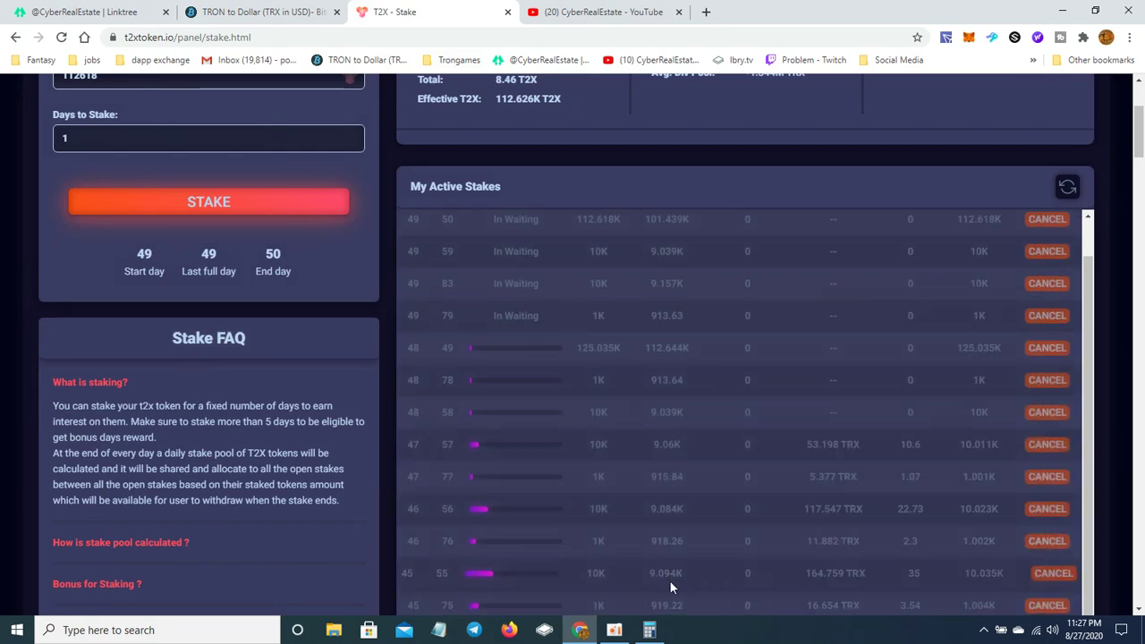
scroll(658, 572, down, 2)
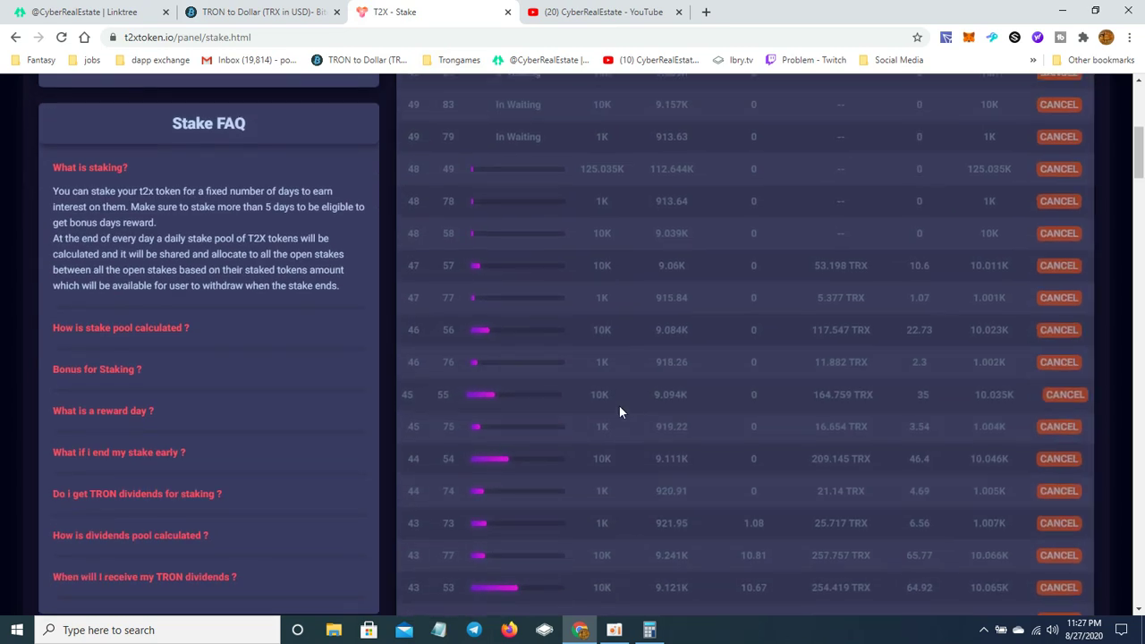
scroll(607, 410, up, 1)
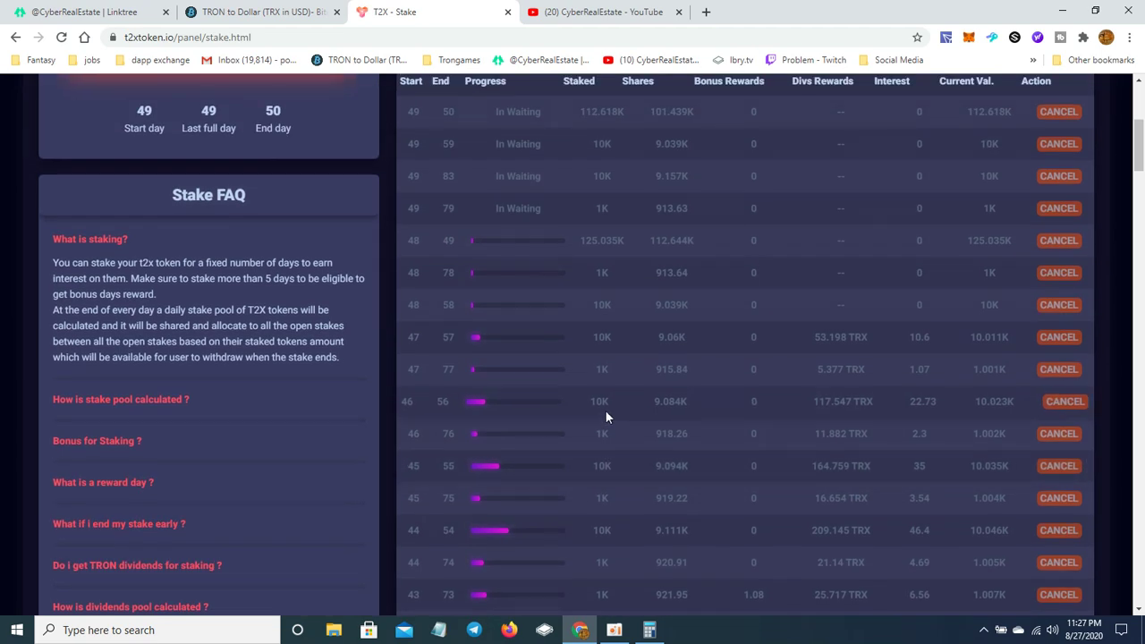
scroll(599, 388, up, 2)
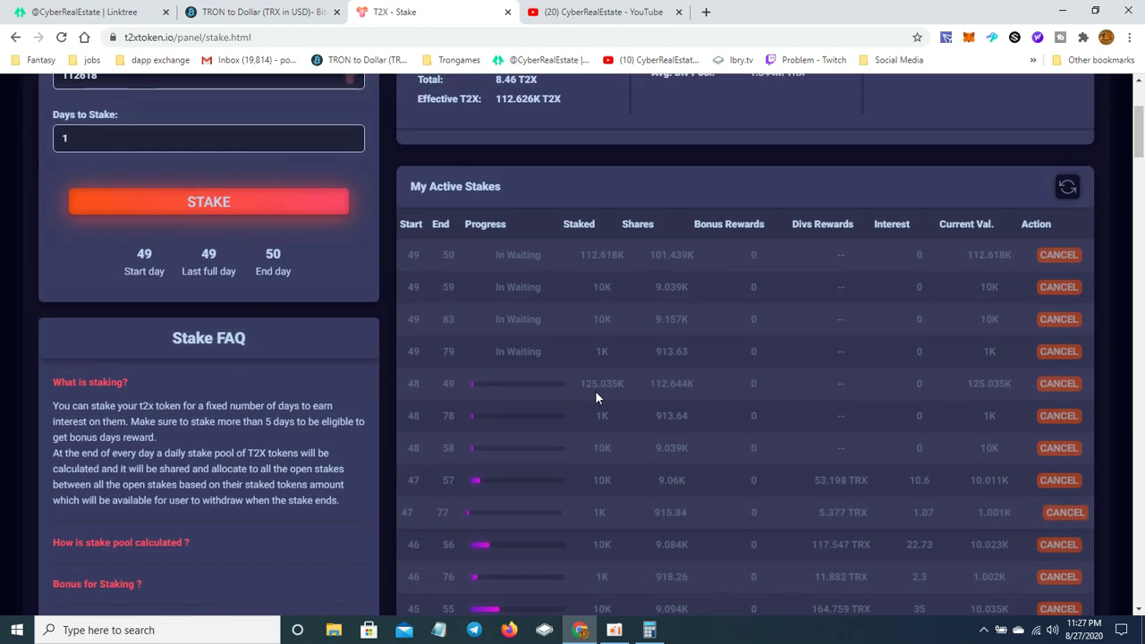
scroll(611, 409, up, 2)
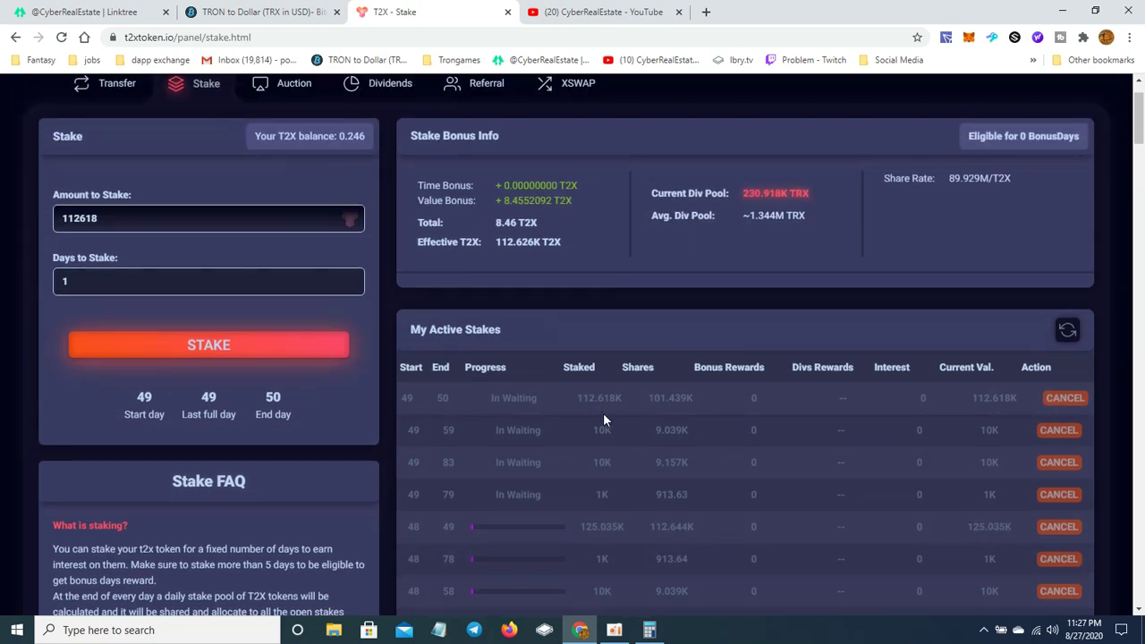
- Clear Calculator and compute the weekly estimate 30 × 7 = 210
click(615, 630)
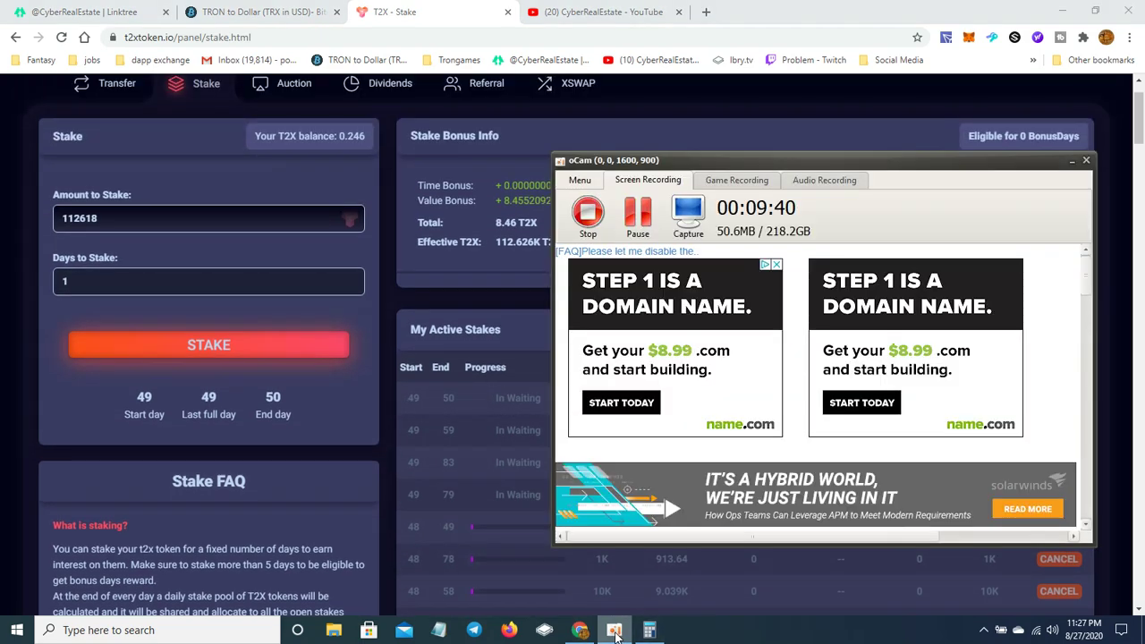
click(649, 629)
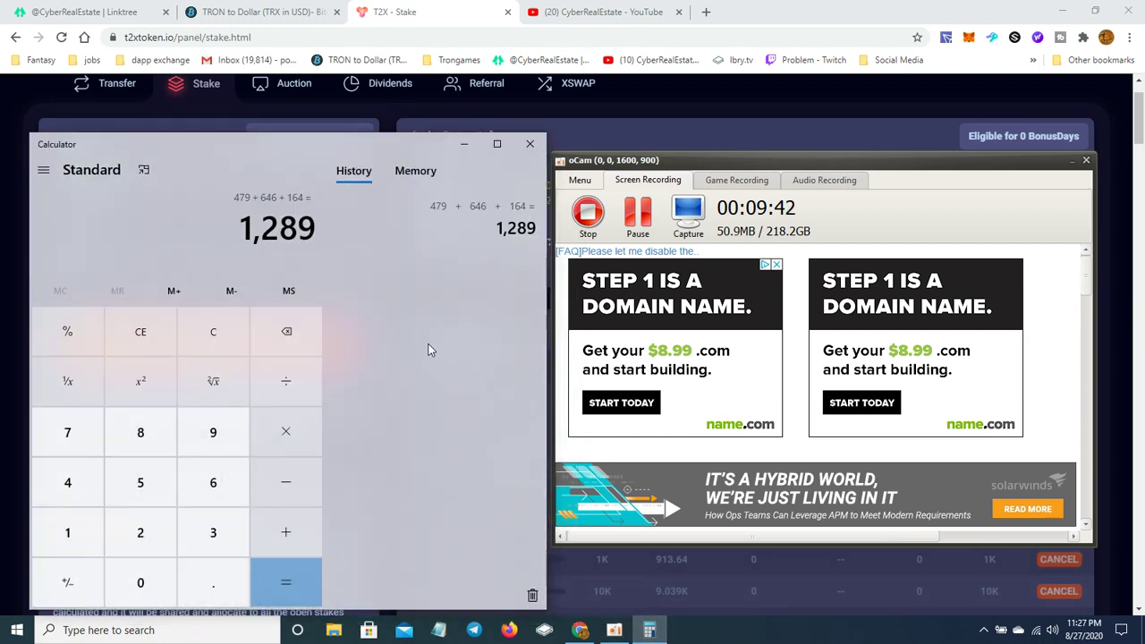
click(116, 329)
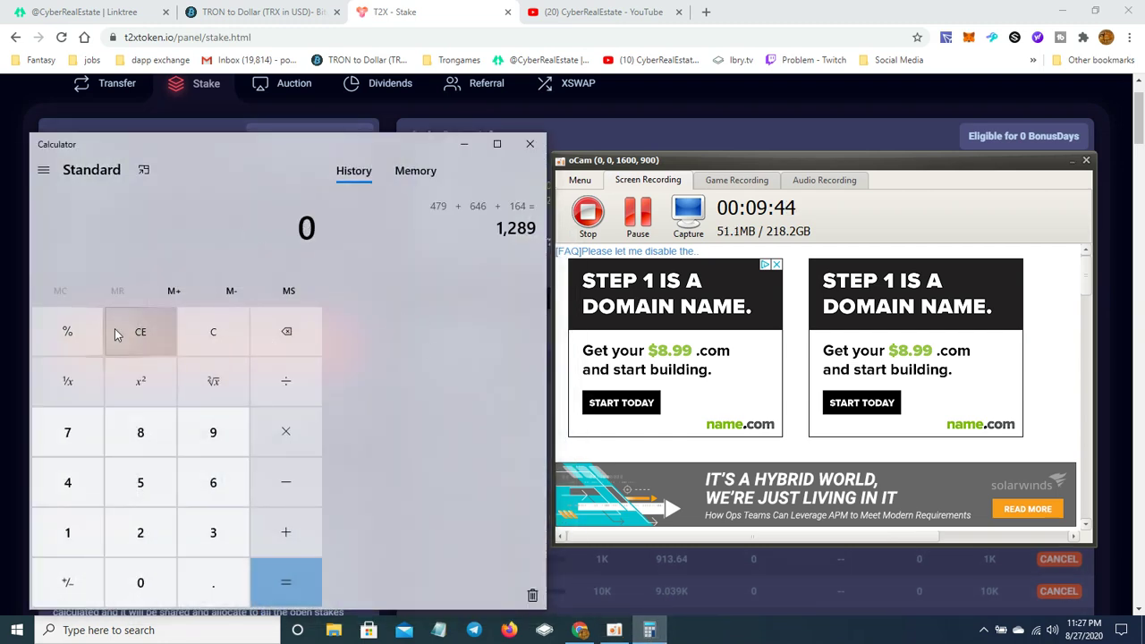
click(193, 535)
click(148, 581)
click(286, 434)
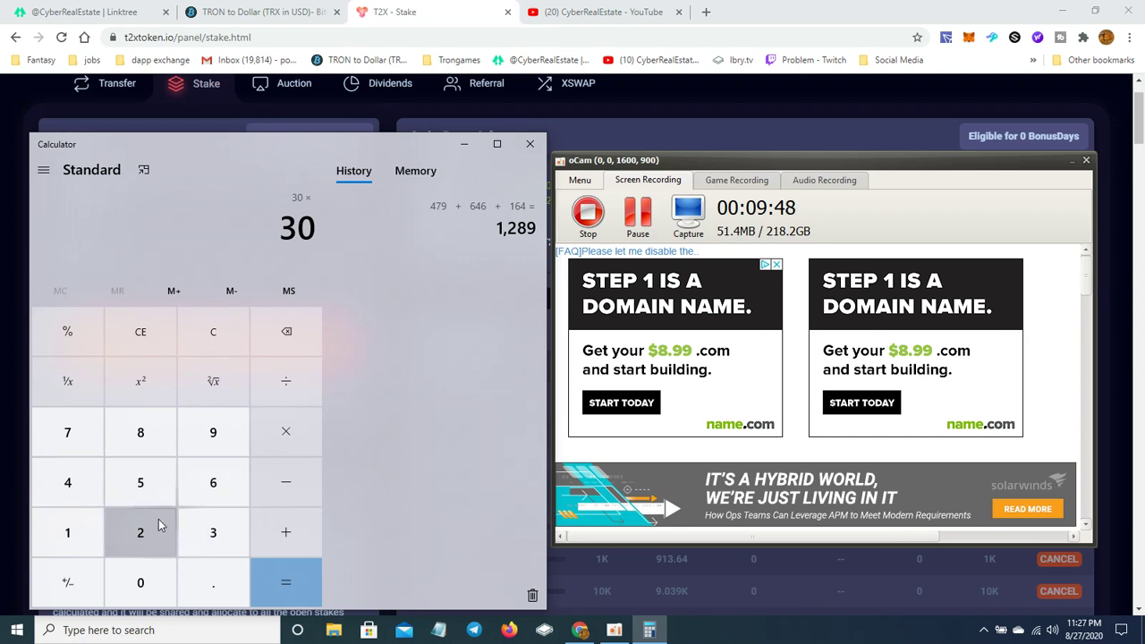
click(71, 454)
click(280, 590)
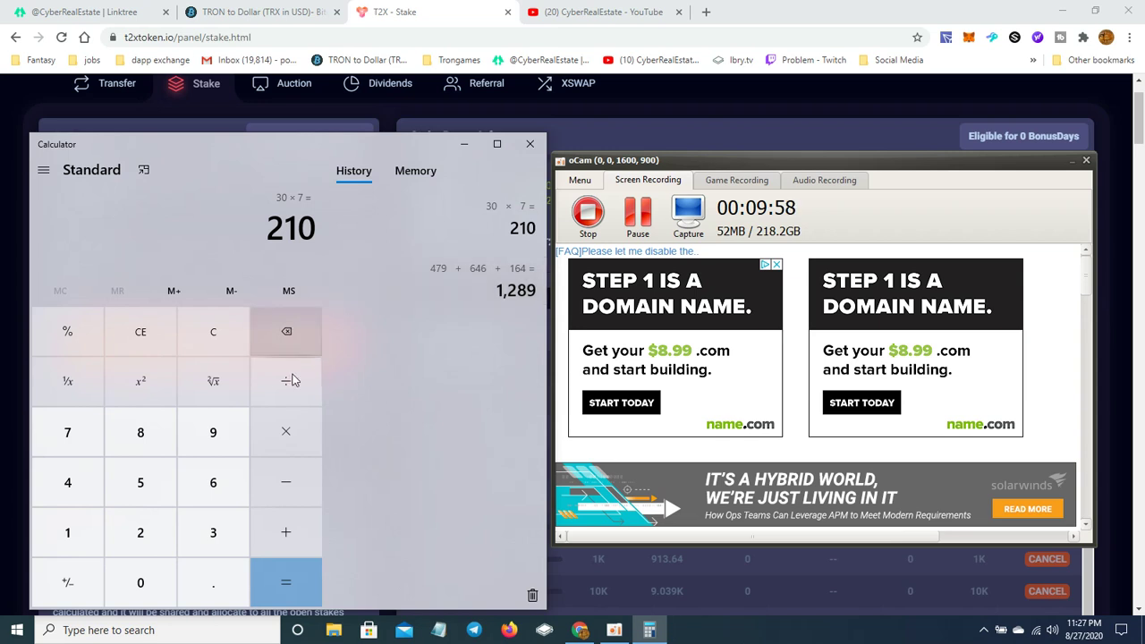
- Multiply 210 × 4 for a monthly estimate of 840
click(294, 432)
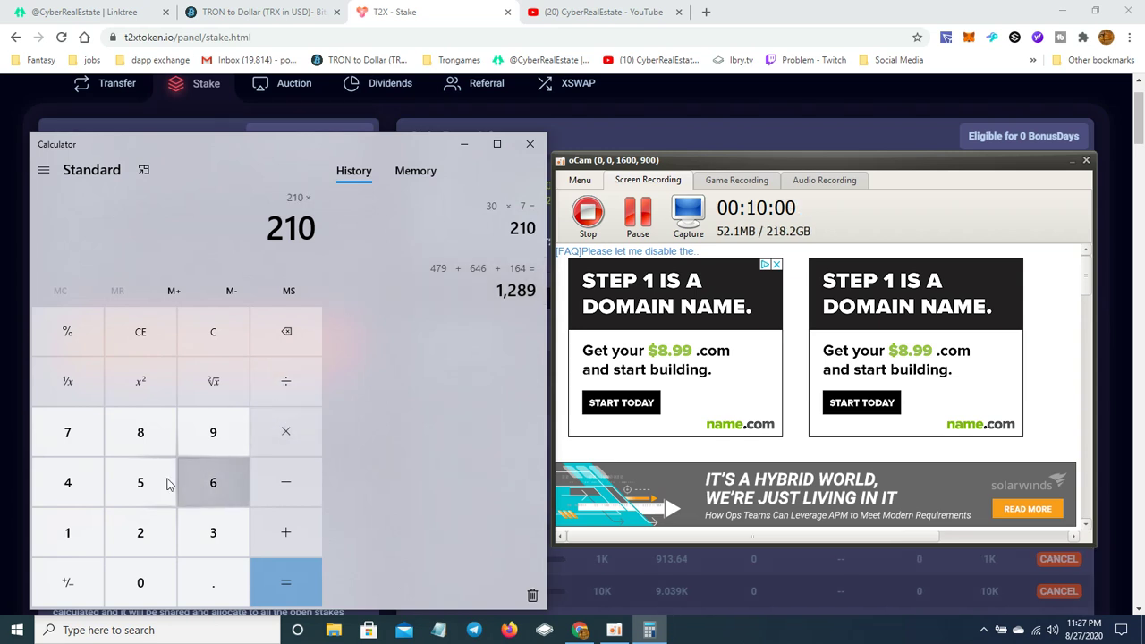
click(95, 487)
click(280, 573)
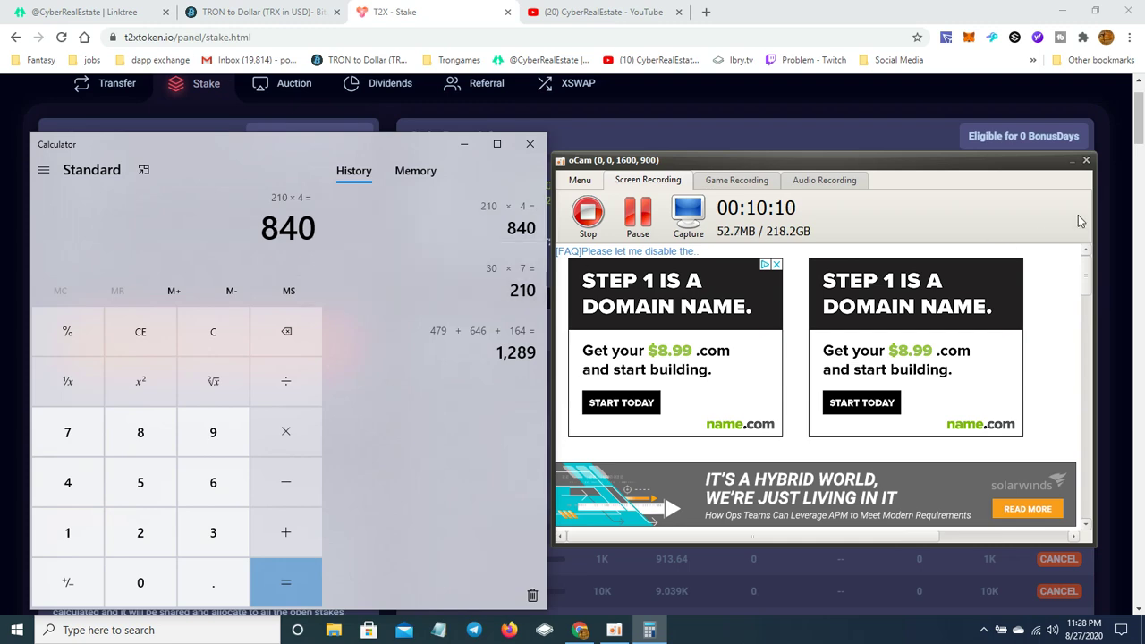
click(1074, 173)
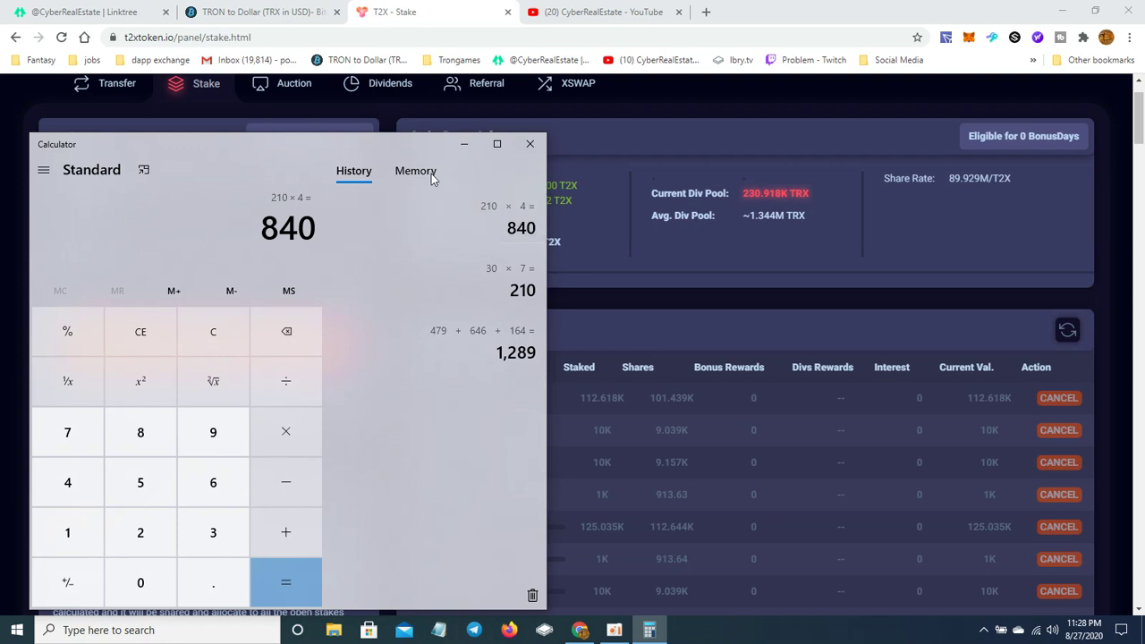
- Drag Calculator aside and minimize it, revealing the Stake page with its 0.246 balance
drag(385, 144, 931, 147)
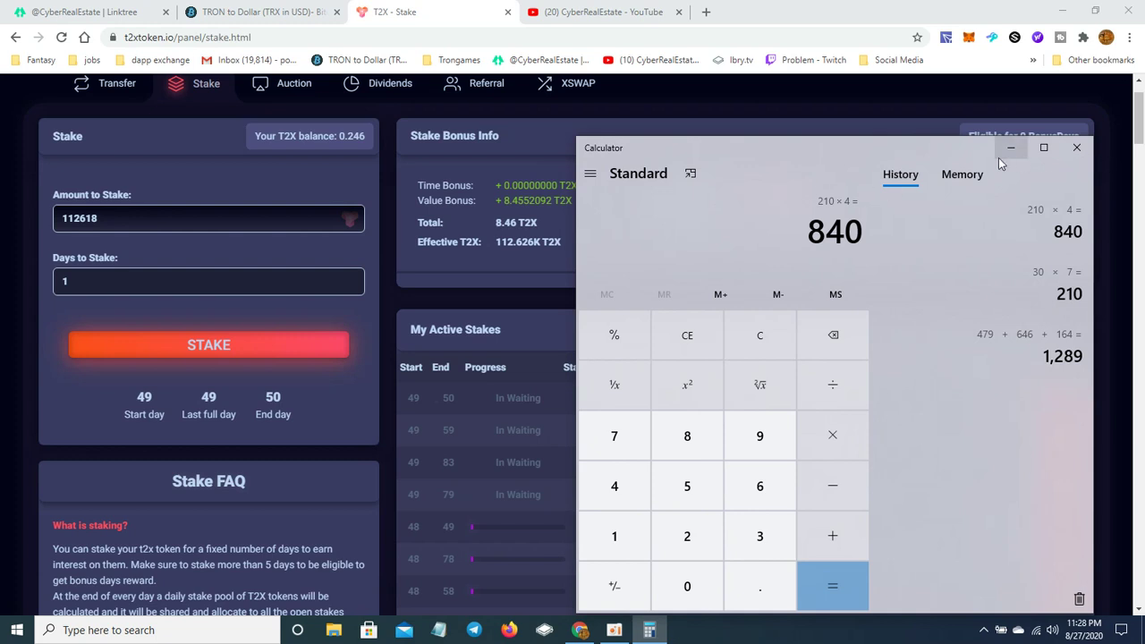
drag(989, 158, 706, 150)
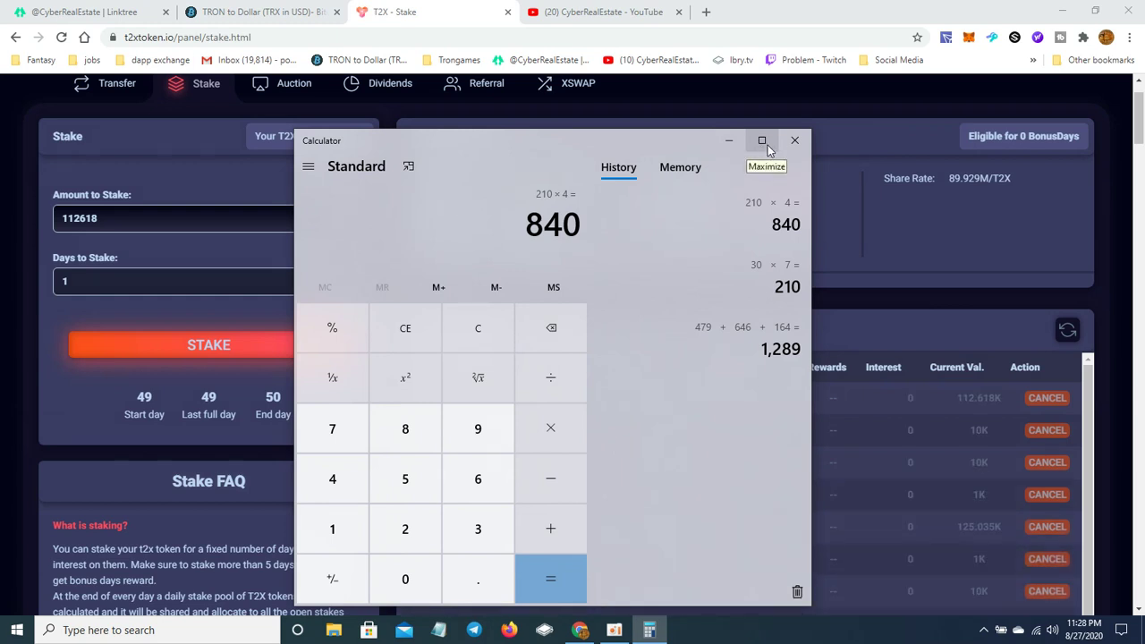
click(728, 140)
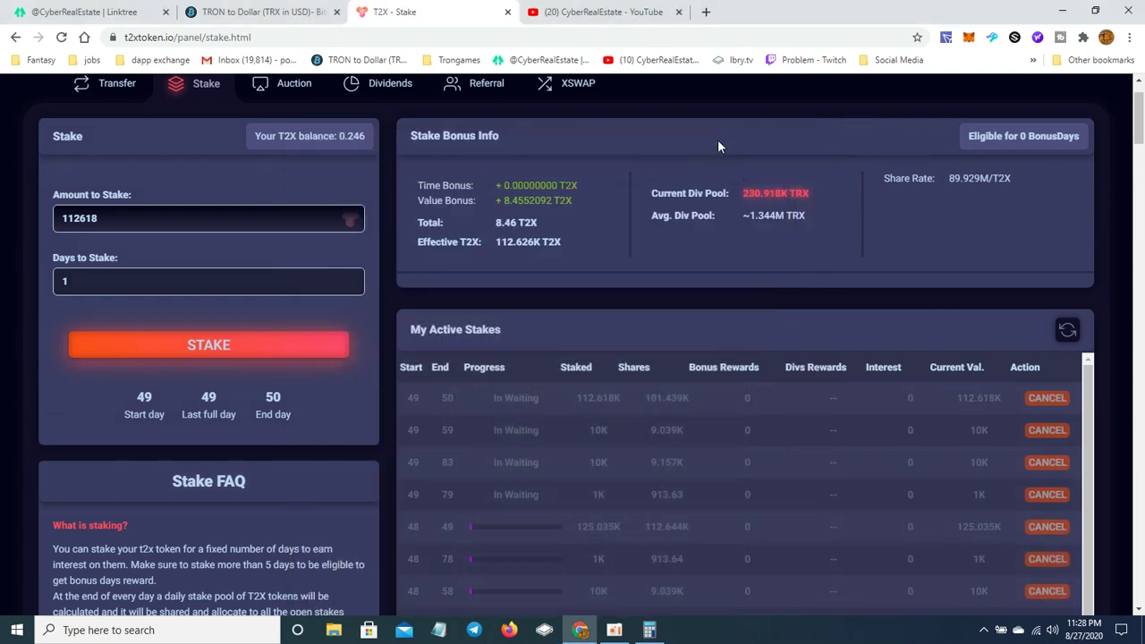